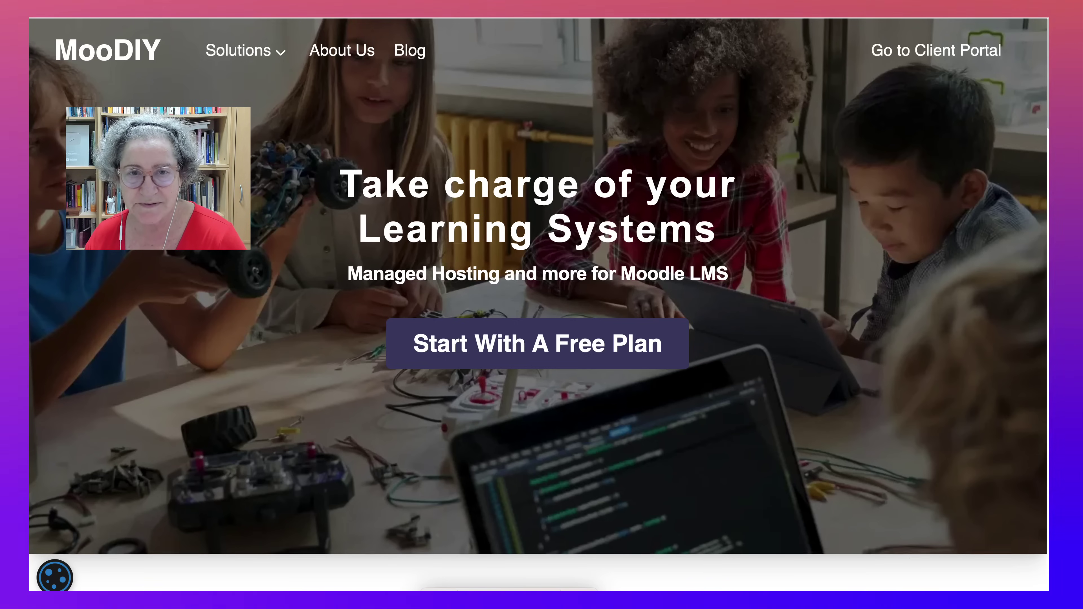
Claim MooDIY's Free Forever plan to reach the Create My Site form.
scroll(514, 332, down, 1)
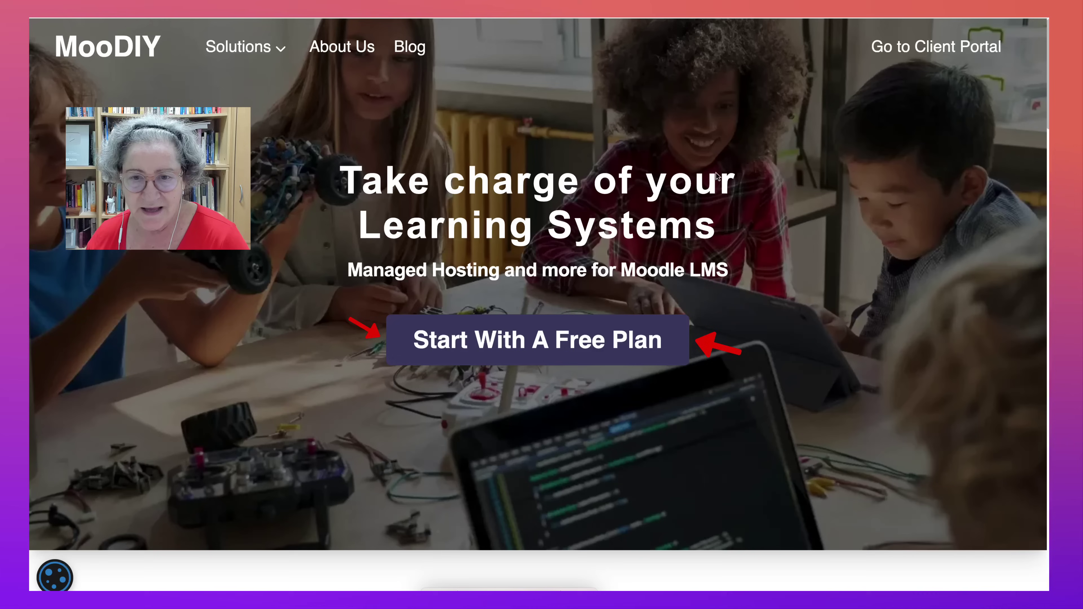
click(543, 337)
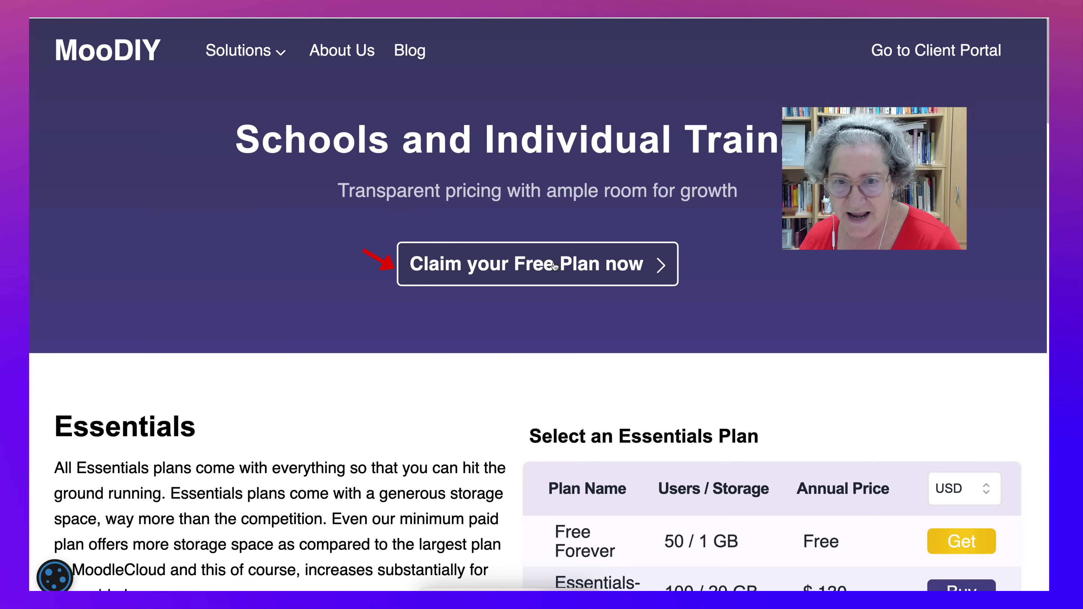
click(553, 263)
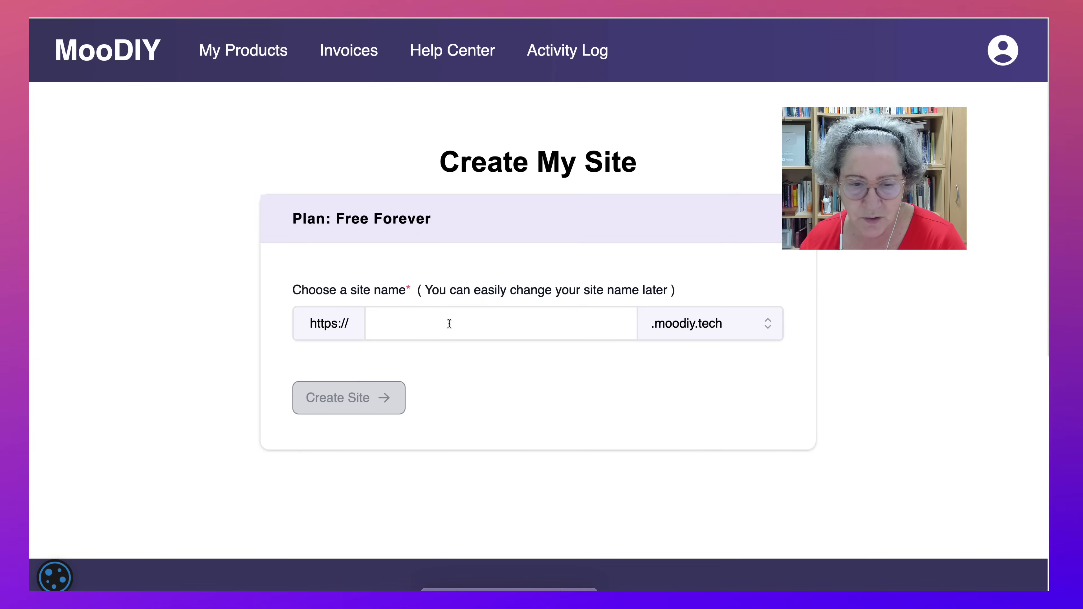
Enter the site name onlinecourses4free and create the site onlinecourses4free.moodiy.tech.
click(450, 324)
text(onli)
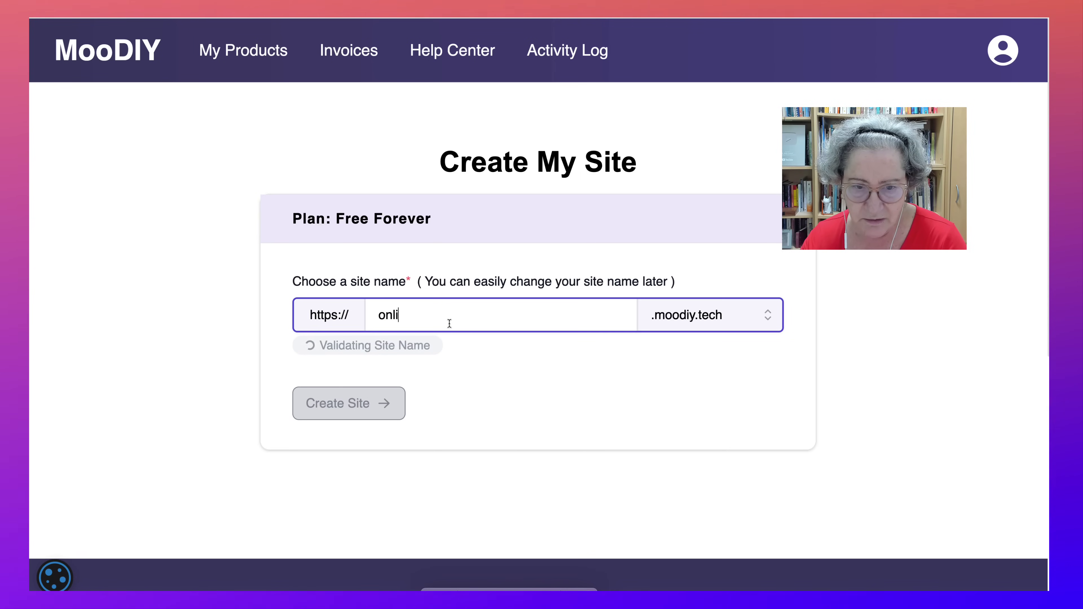
text(ne)
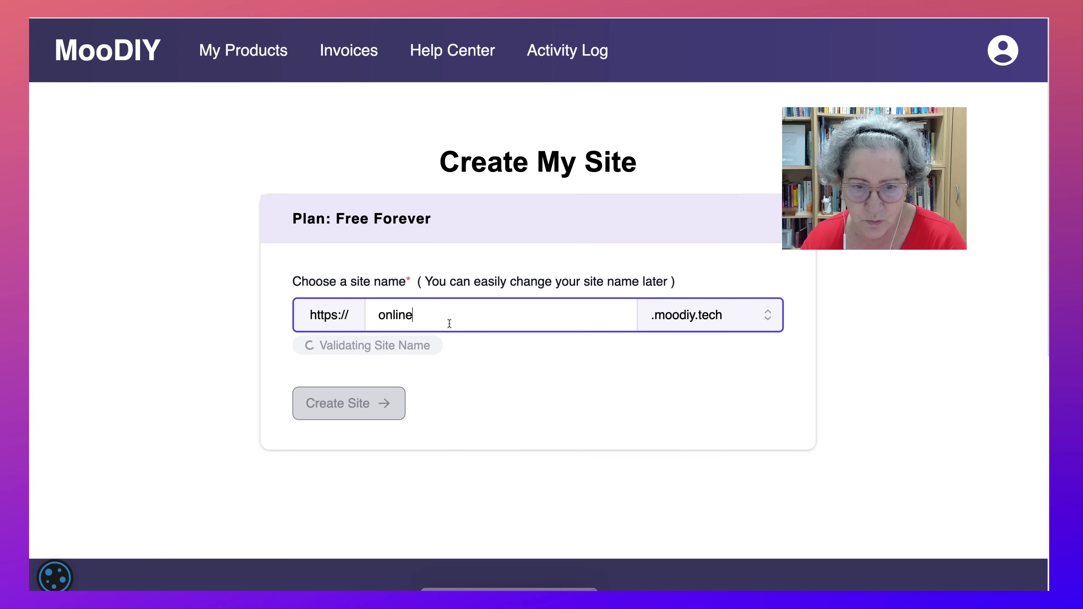
text(courses4)
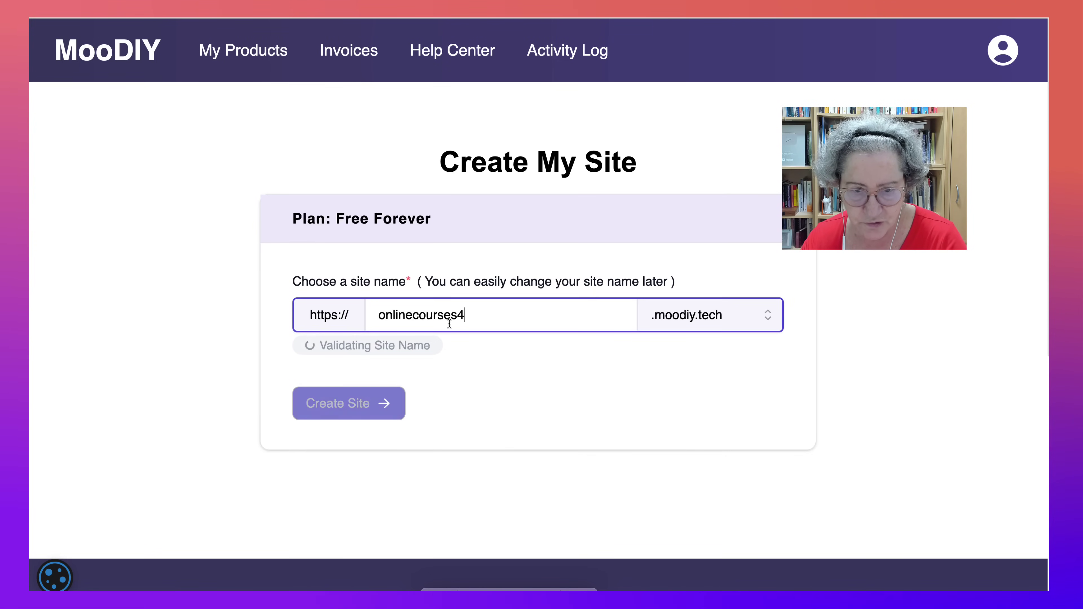
text(free)
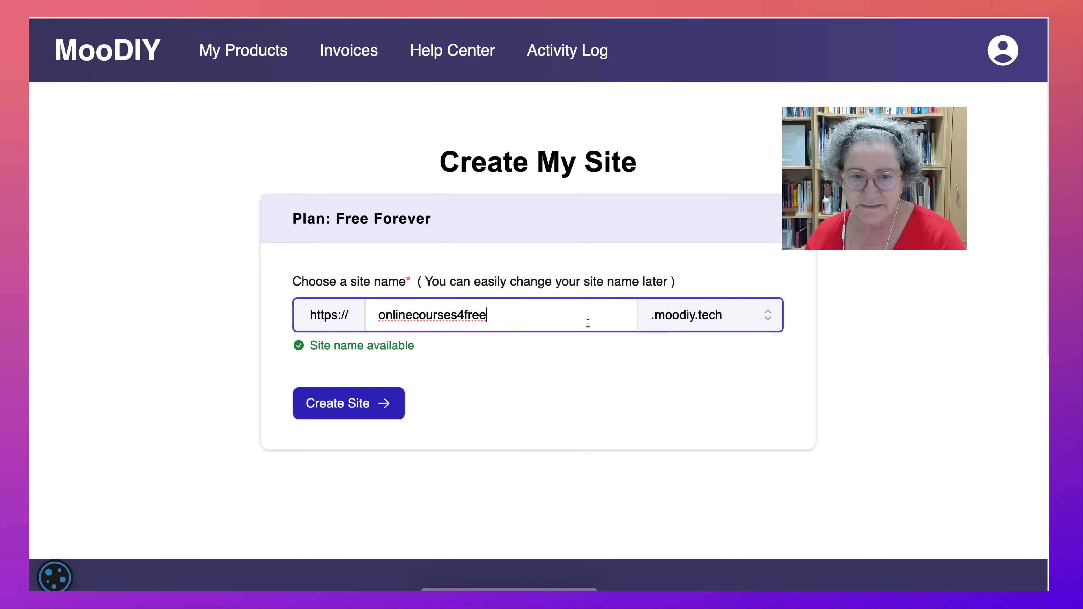
click(358, 405)
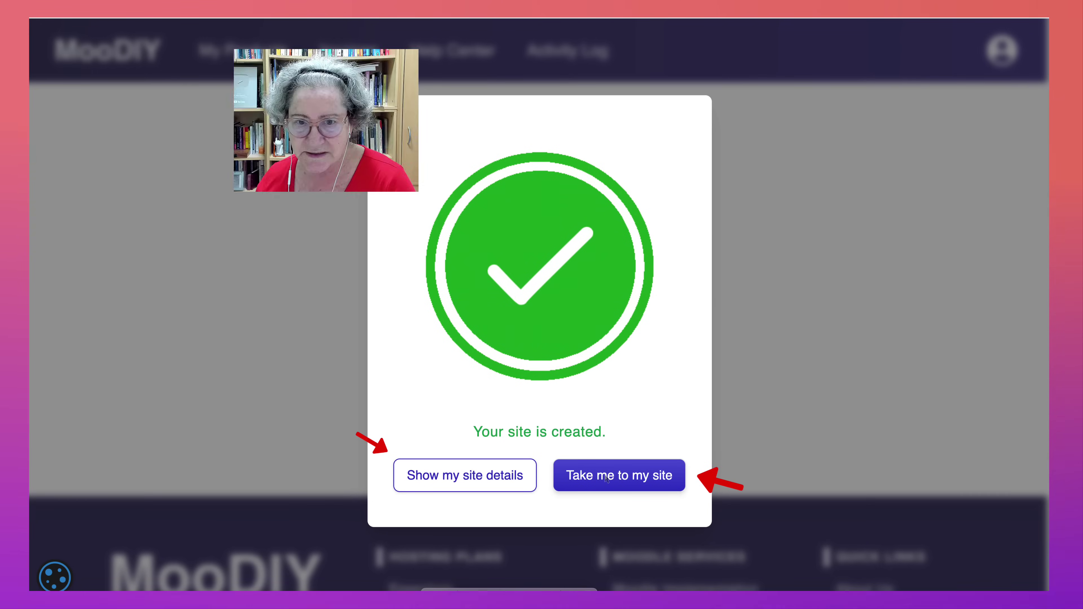
Go to the new onlinecourses4free Moodle site and close the side-panel tour tip.
click(607, 479)
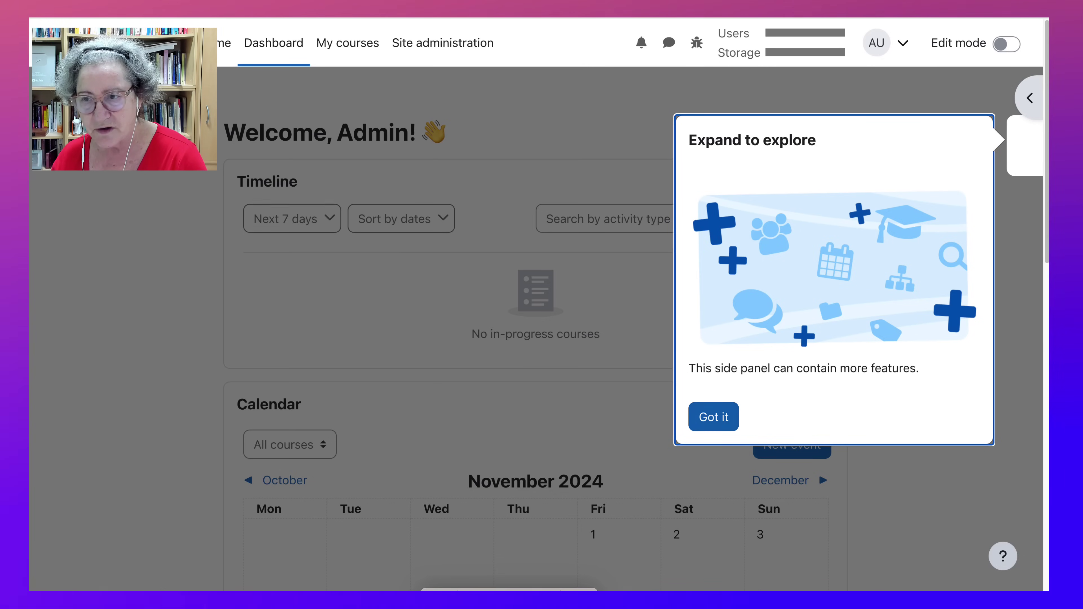
key(Escape)
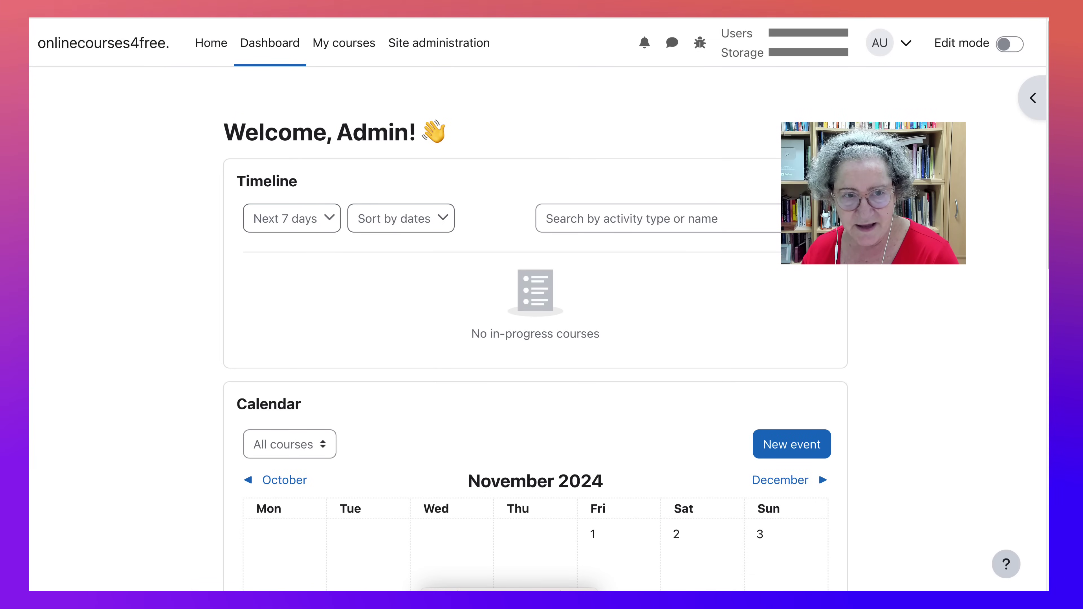
Visit Home, Dashboard and My courses, dismissing the course management tip.
click(211, 43)
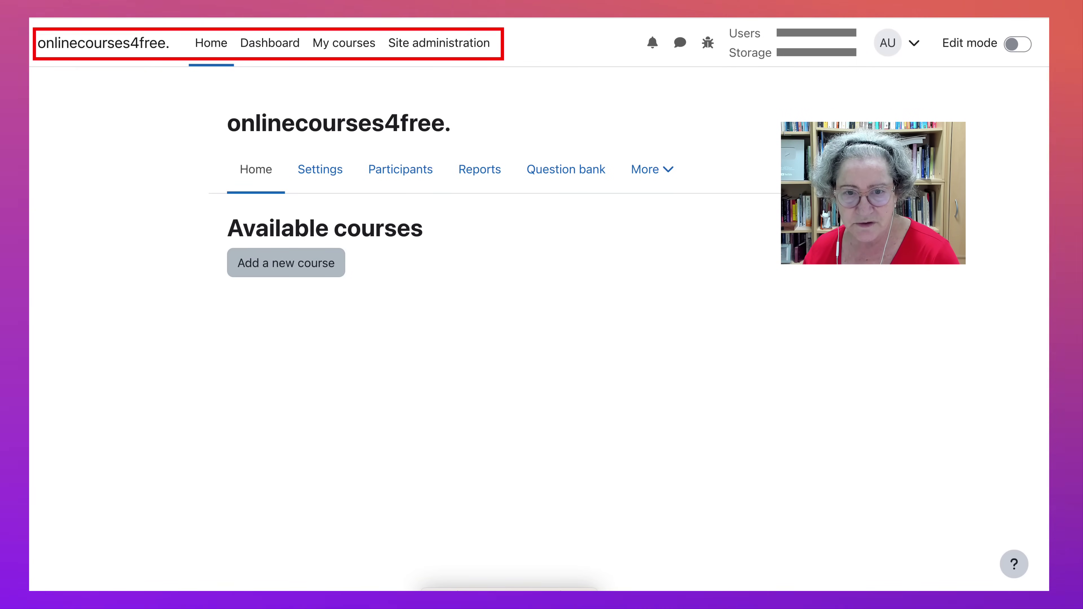
click(269, 43)
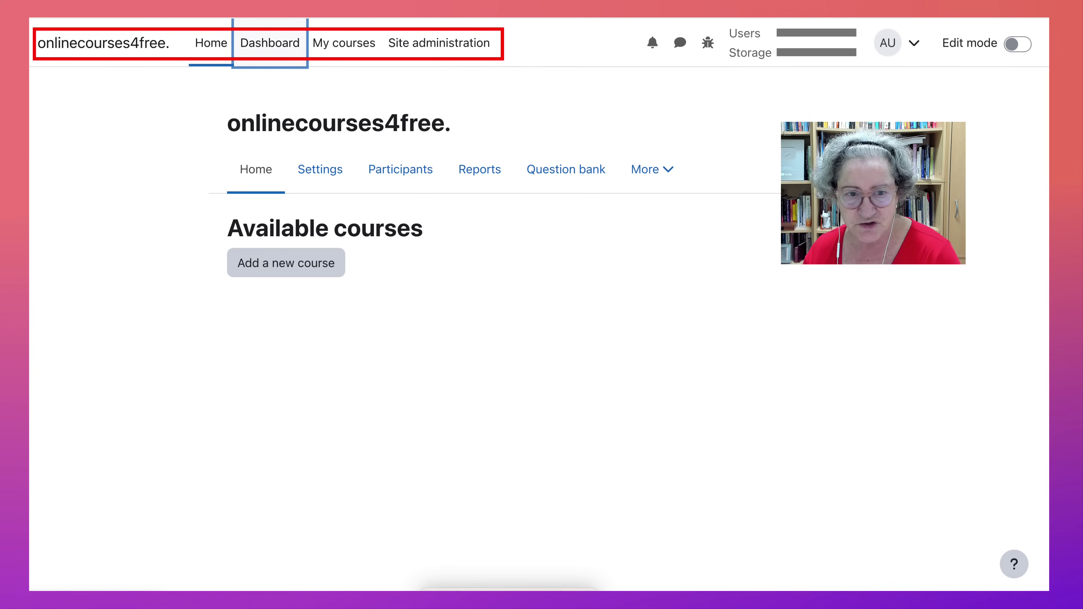
scroll(536, 324, down, 5)
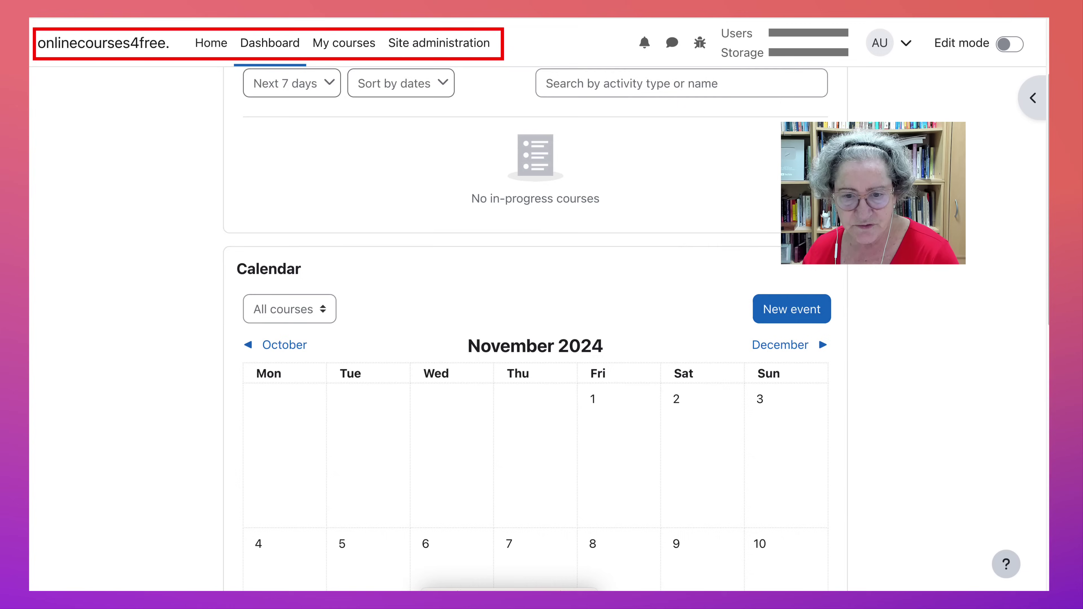
scroll(535, 324, up, 5)
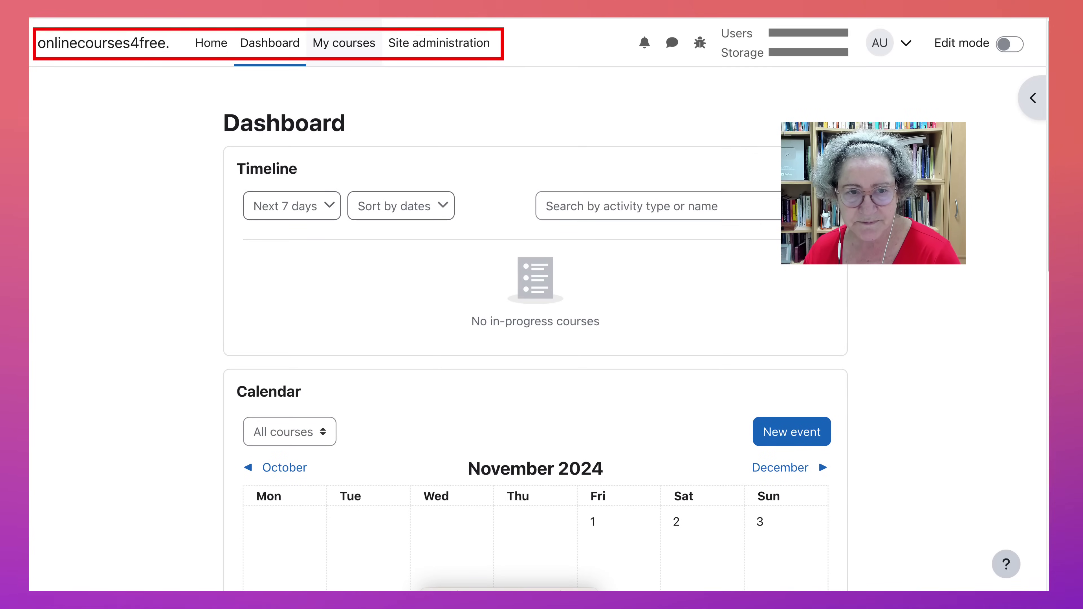
click(344, 42)
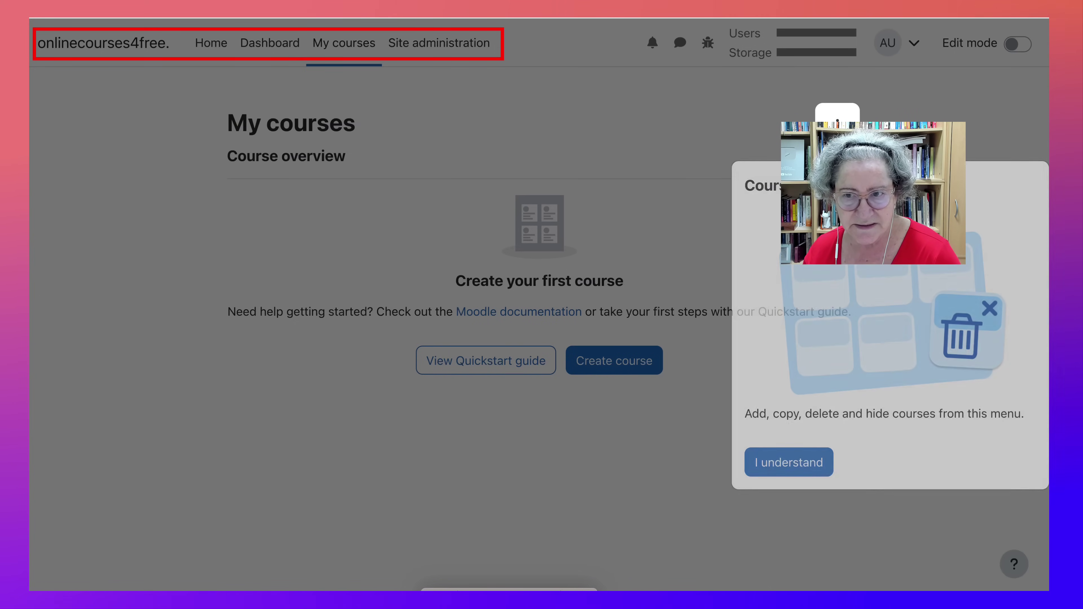
key(Return)
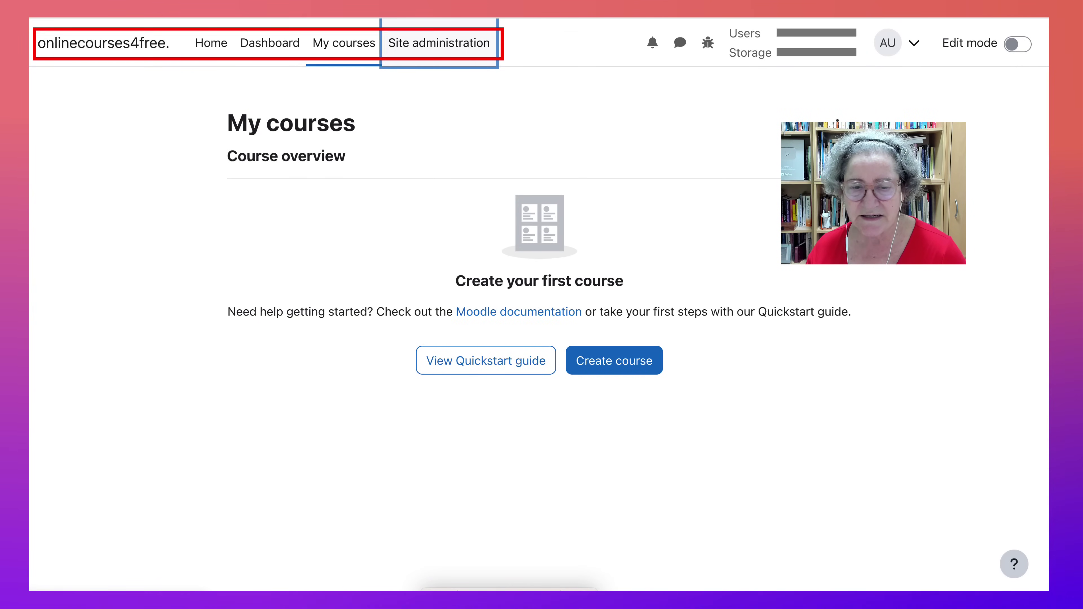
Check the Plugins overview, then return to the main Site administration page.
key(Return)
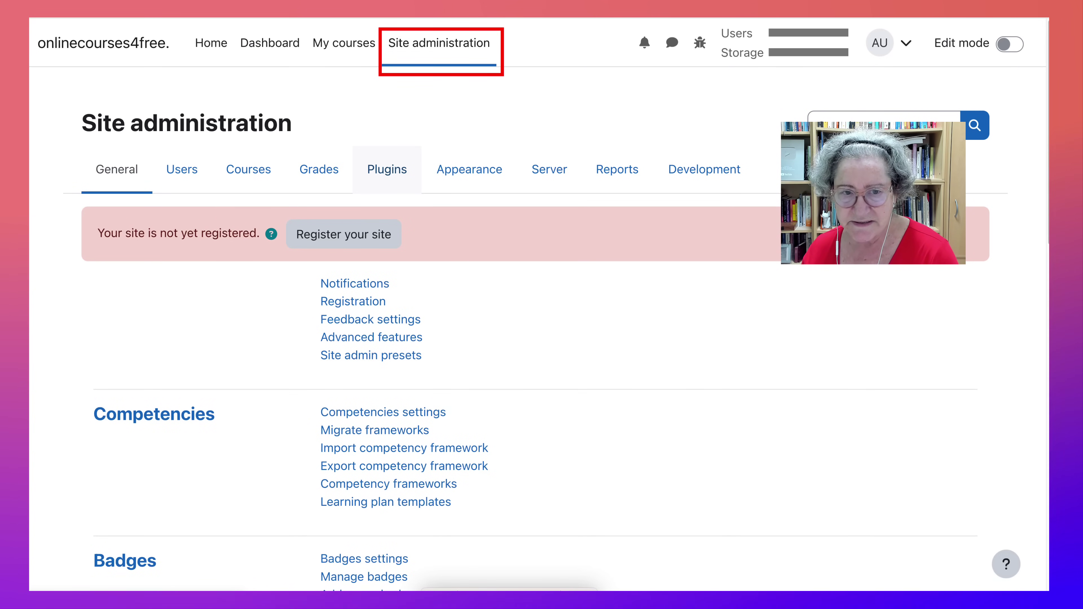
click(386, 169)
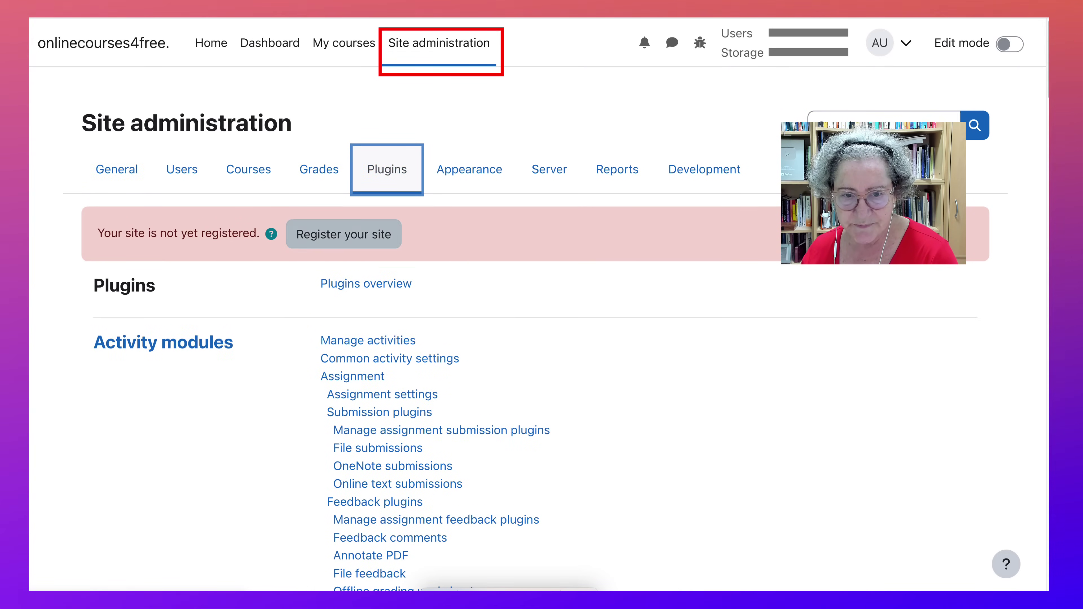
scroll(366, 177, down, 3)
click(366, 177)
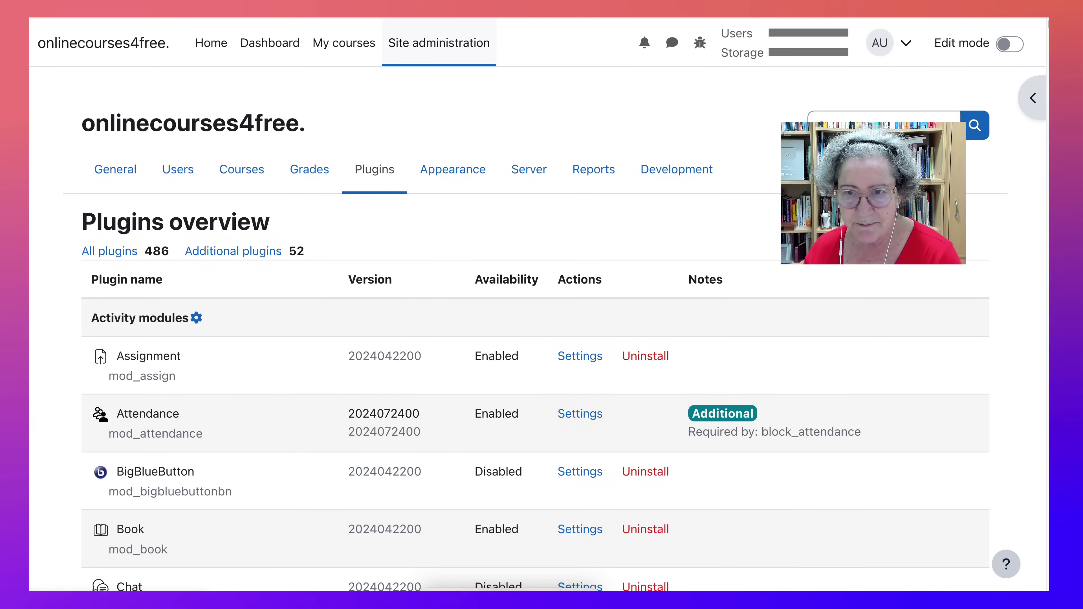
key(Return)
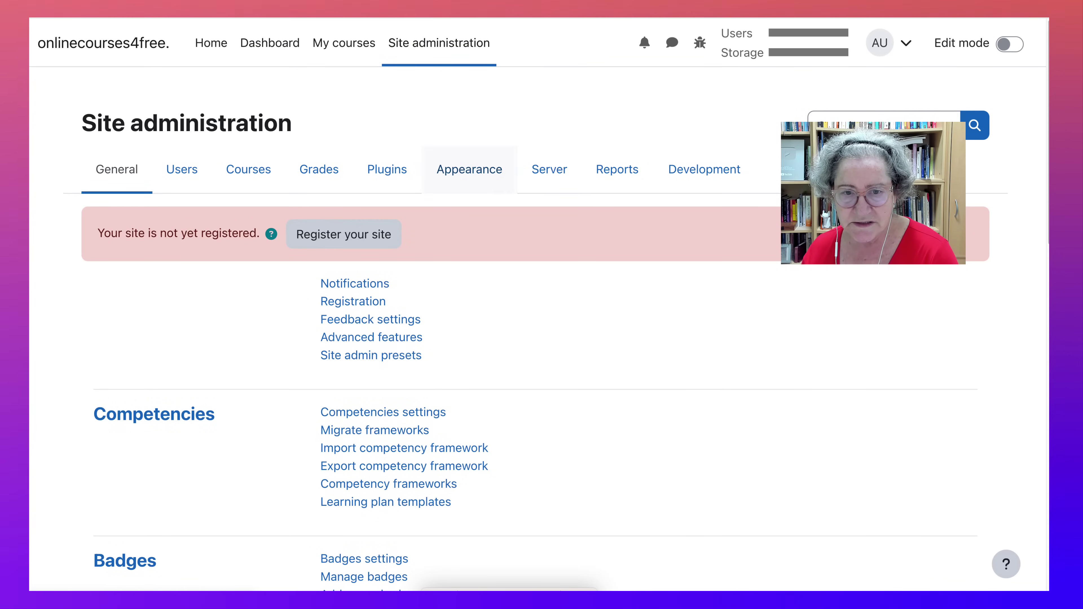
Select Moove as the site theme under Appearance > Themes.
click(469, 170)
scroll(541, 332, down, 3)
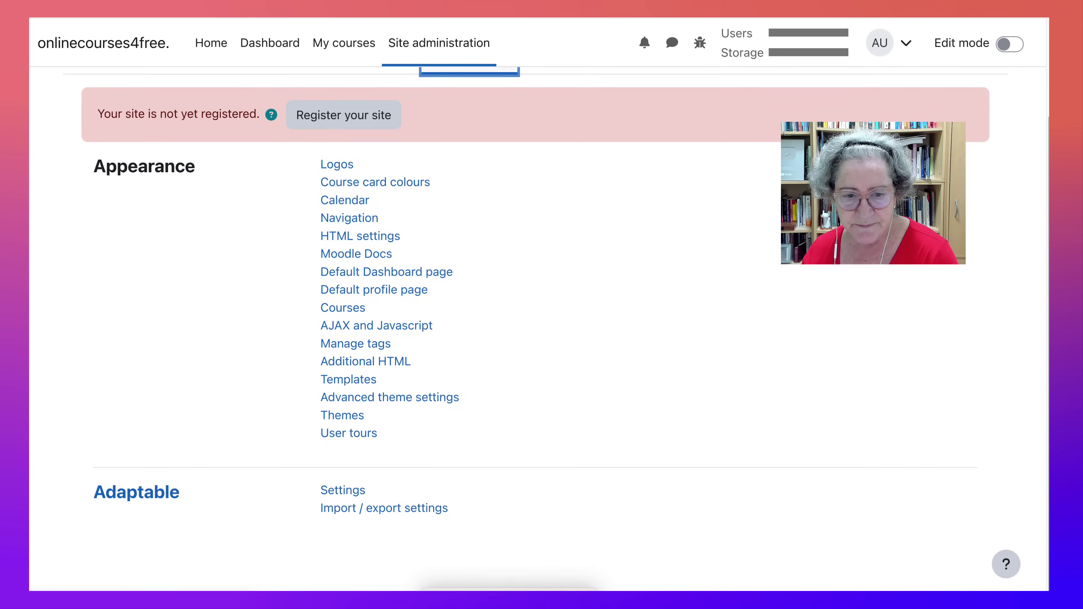
click(343, 419)
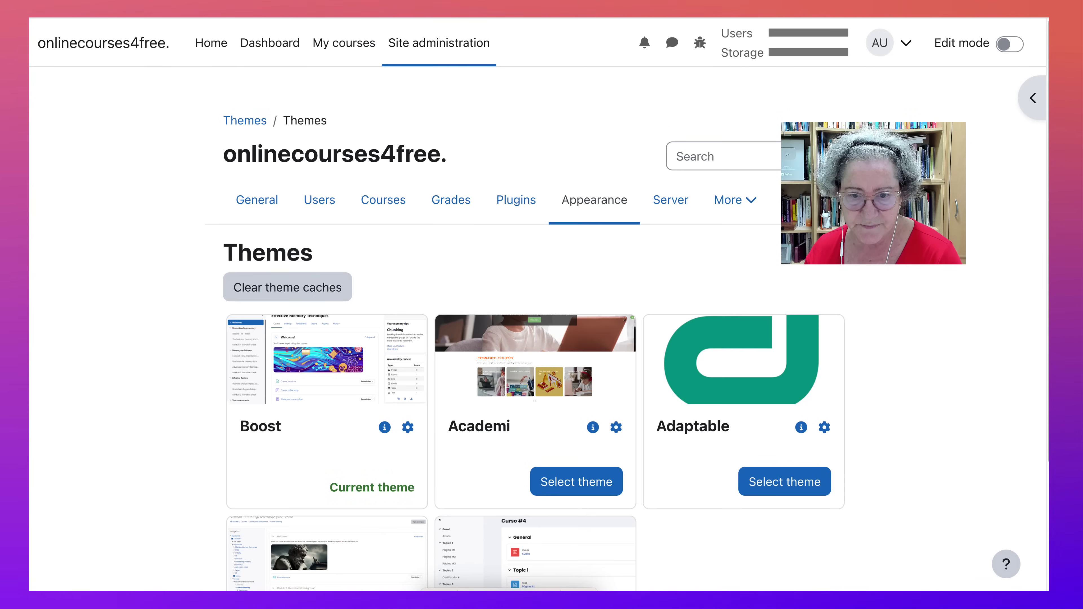
scroll(525, 350, down, 1)
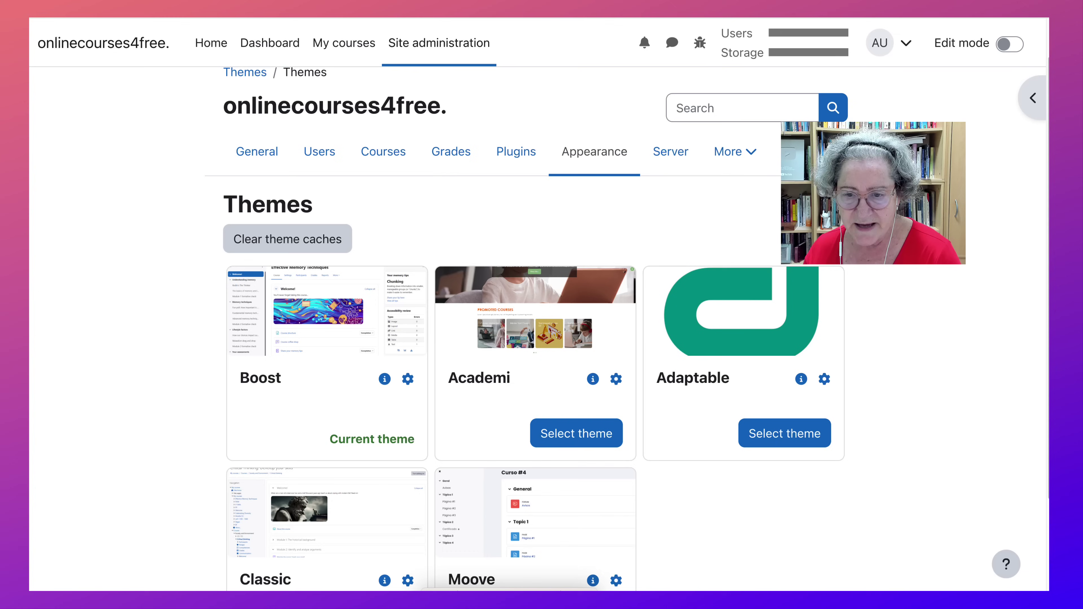
scroll(576, 500, down, 3)
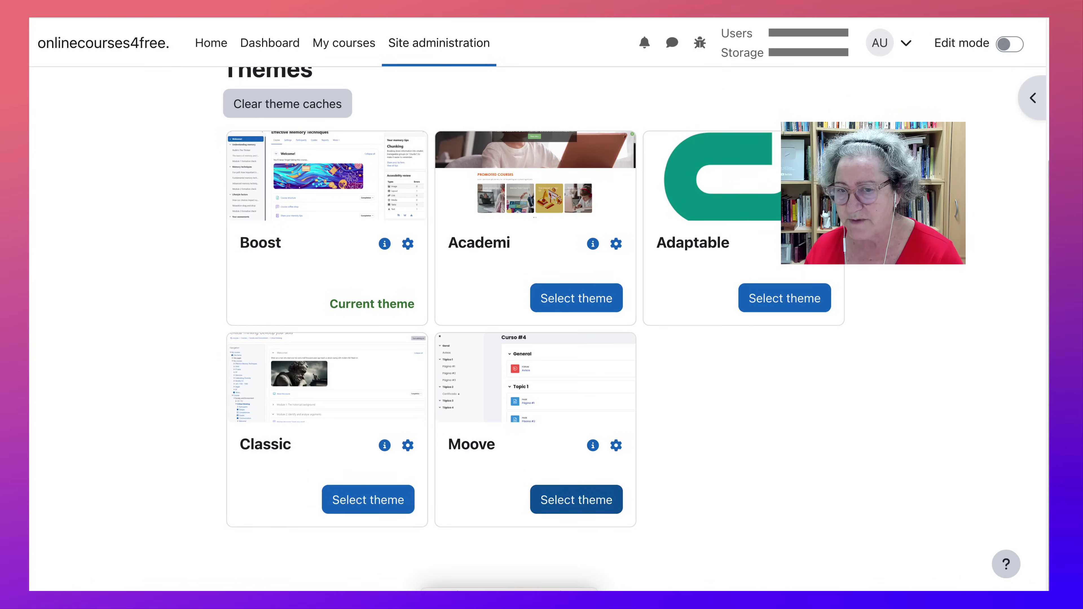
click(576, 499)
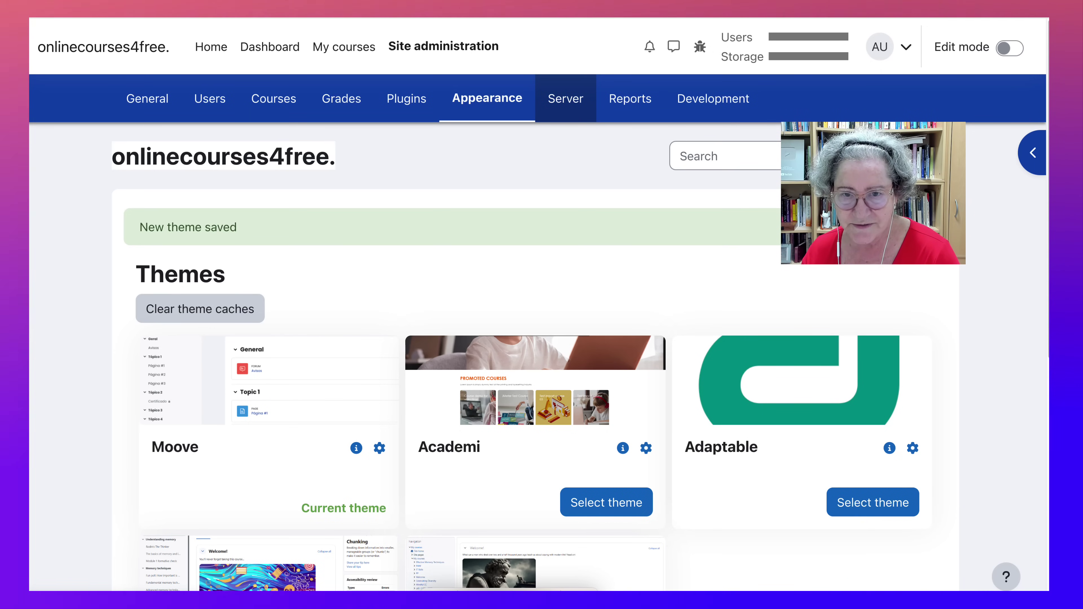
Open the OAuth 2 services page under Server, which lists no services yet.
click(566, 98)
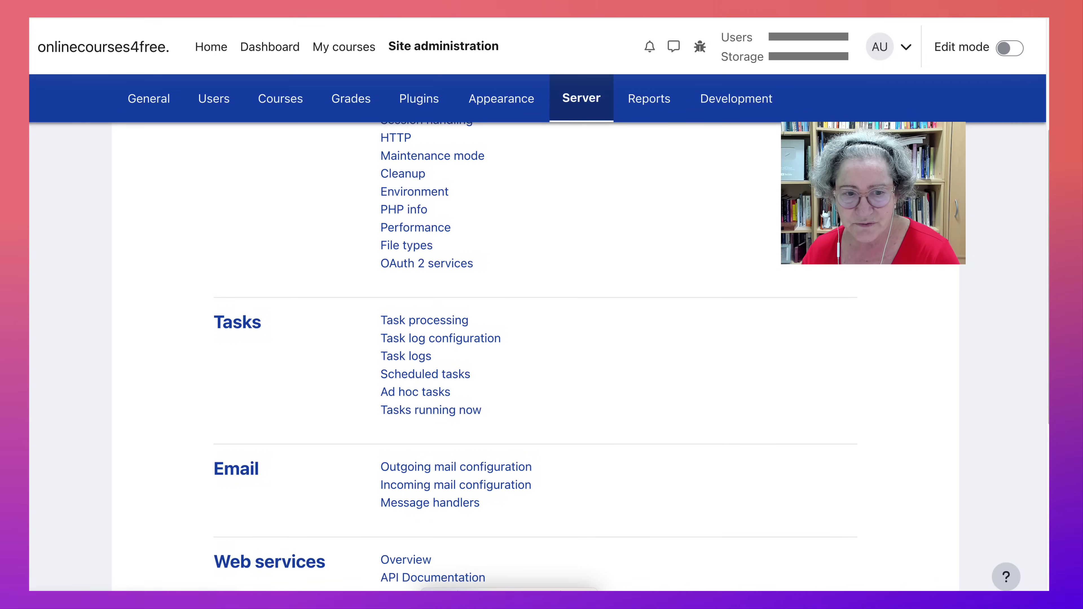
scroll(533, 341, up, 4)
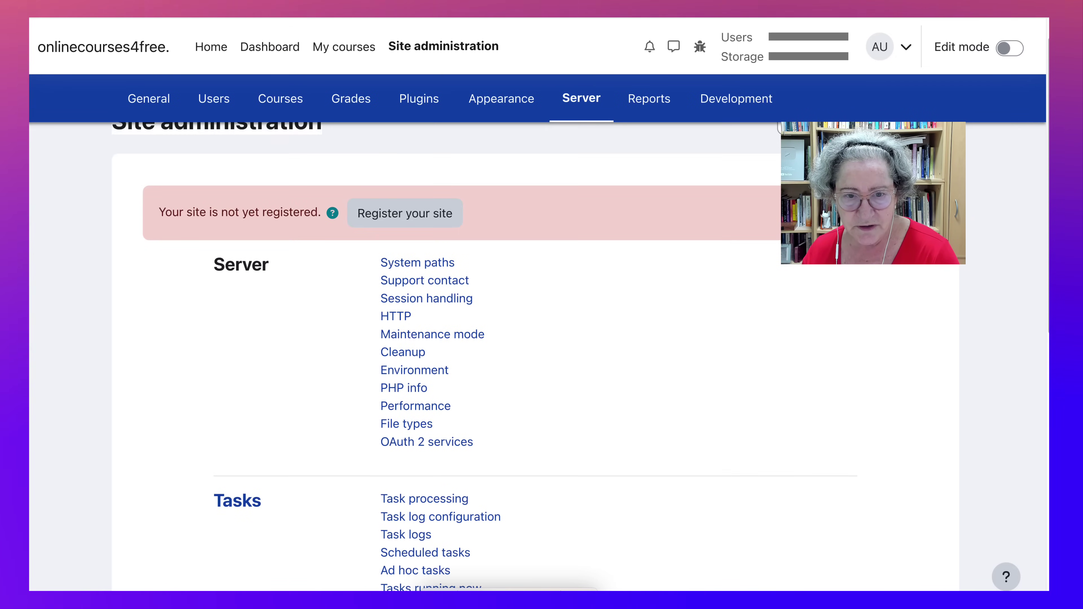
scroll(533, 341, down, 2)
scroll(533, 341, down, 4)
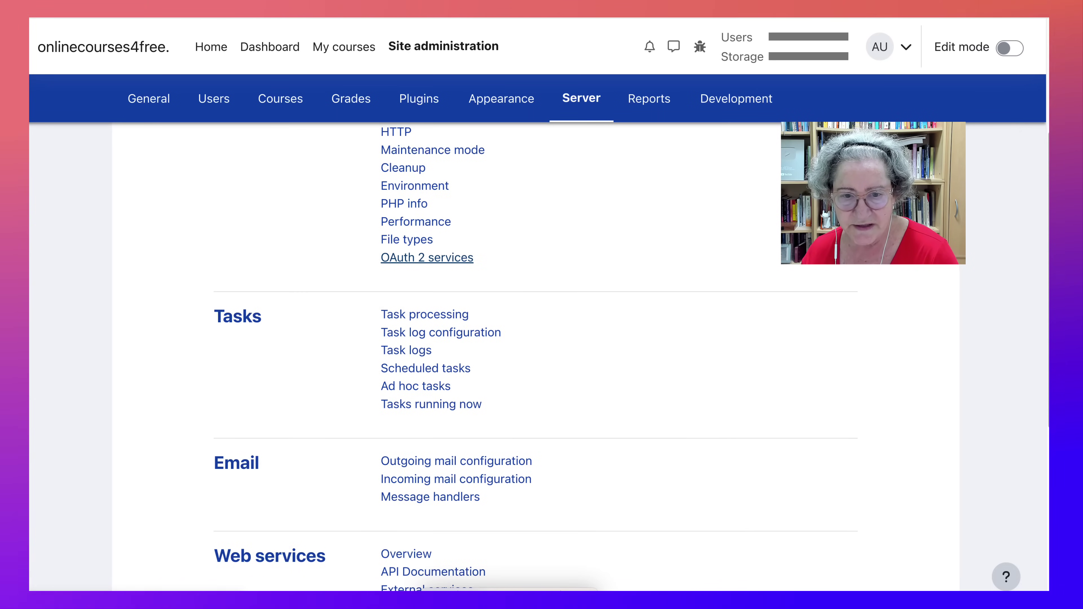
click(427, 257)
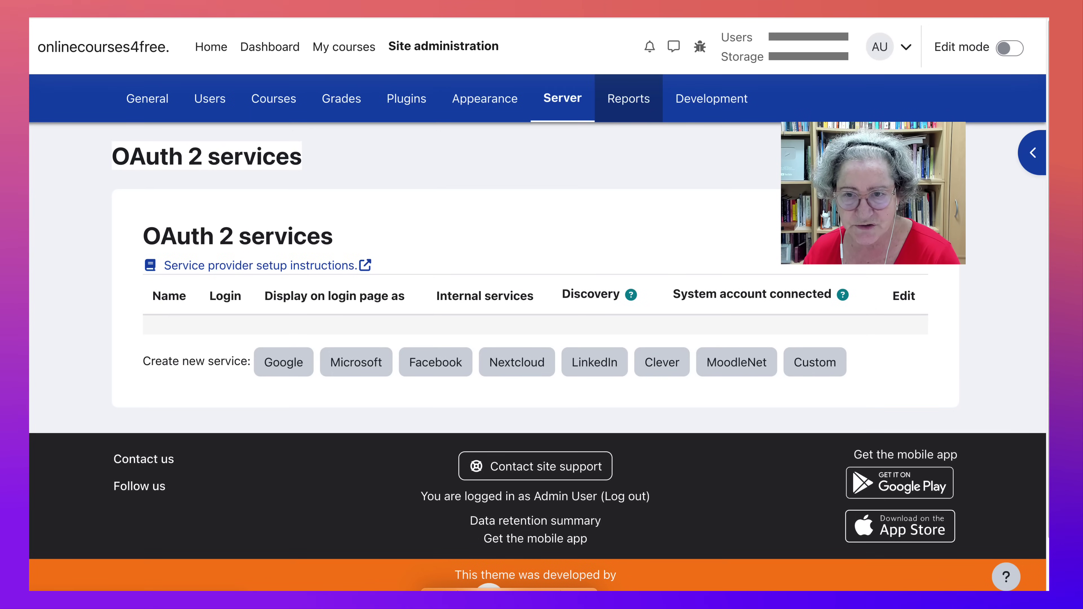
Open Development > Debugging and review the debug message options, fixed at MINIMAL.
click(628, 99)
scroll(537, 341, up, 5)
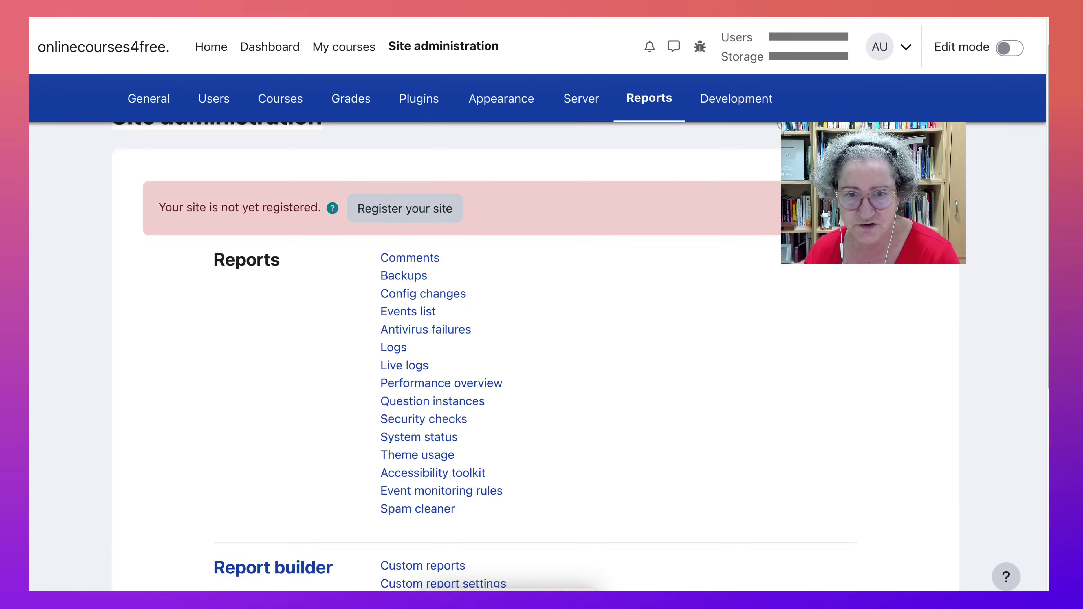
click(735, 98)
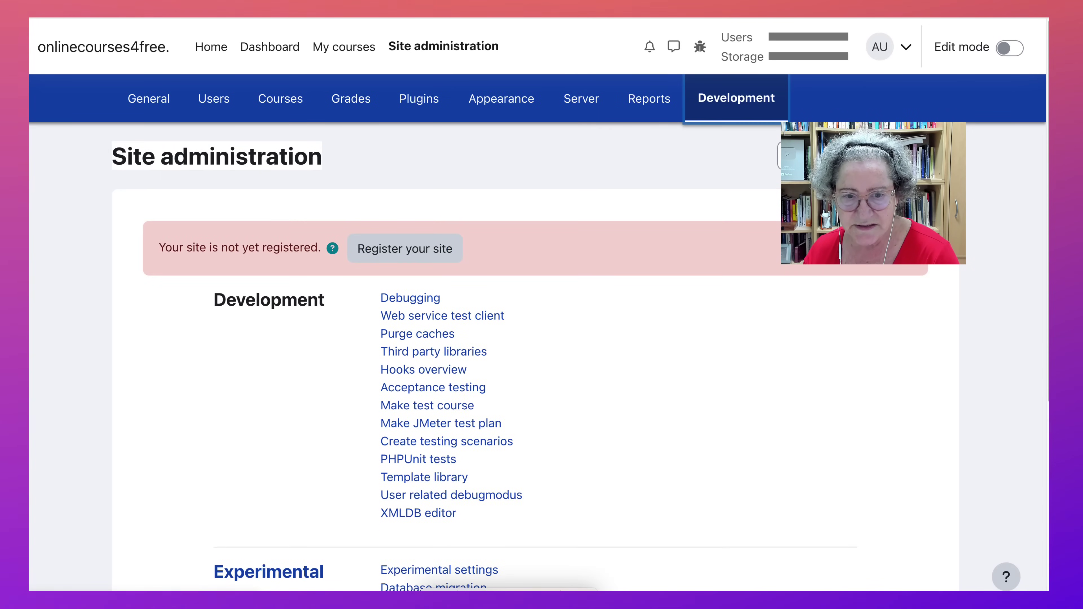
scroll(443, 319, down, 3)
scroll(443, 319, up, 3)
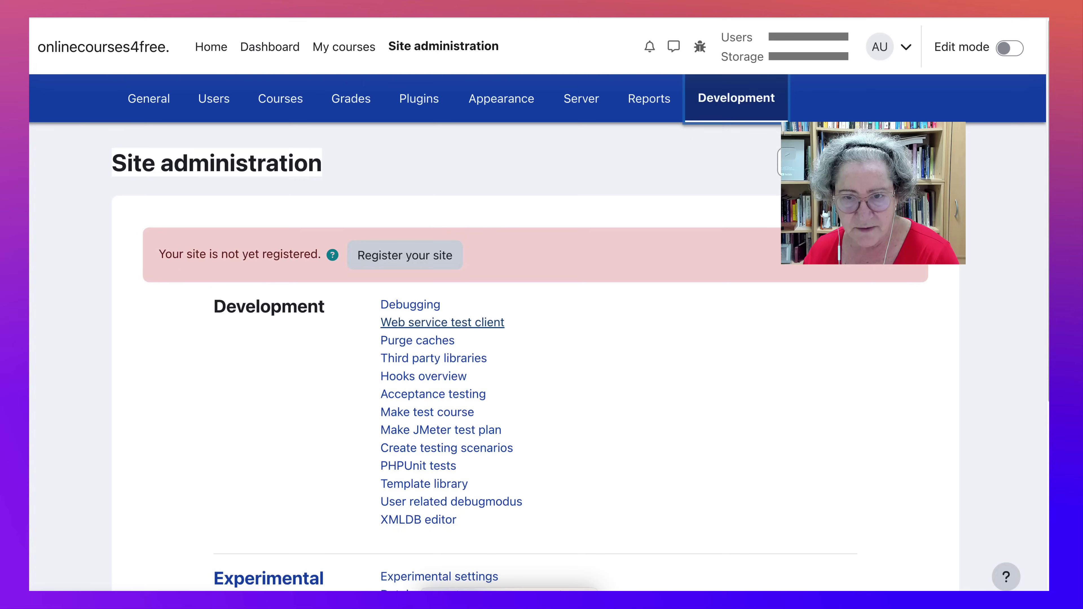
click(410, 298)
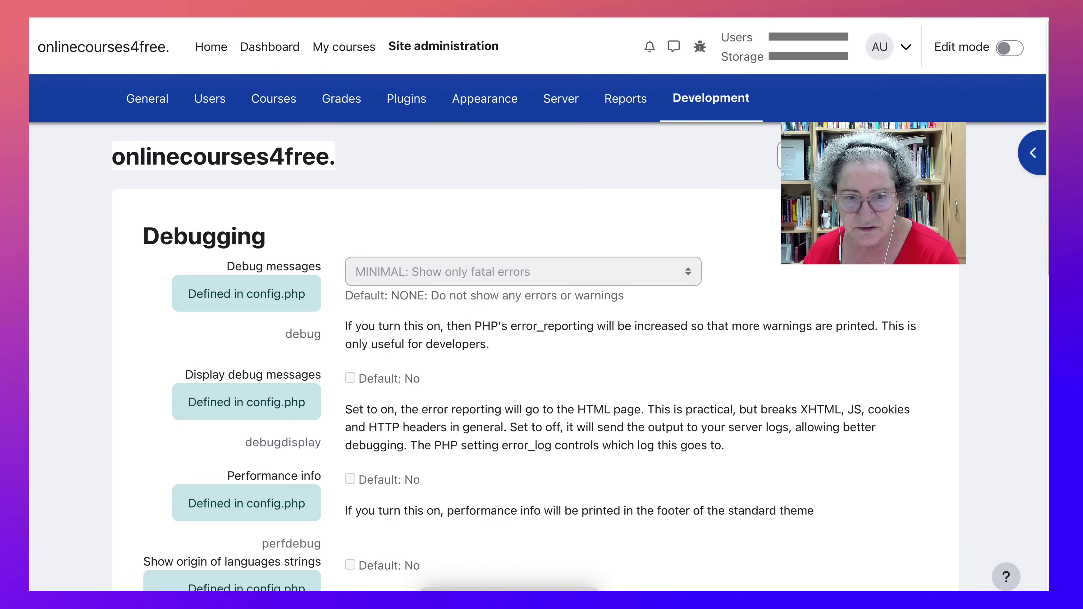
scroll(542, 341, down, 5)
scroll(541, 341, up, 5)
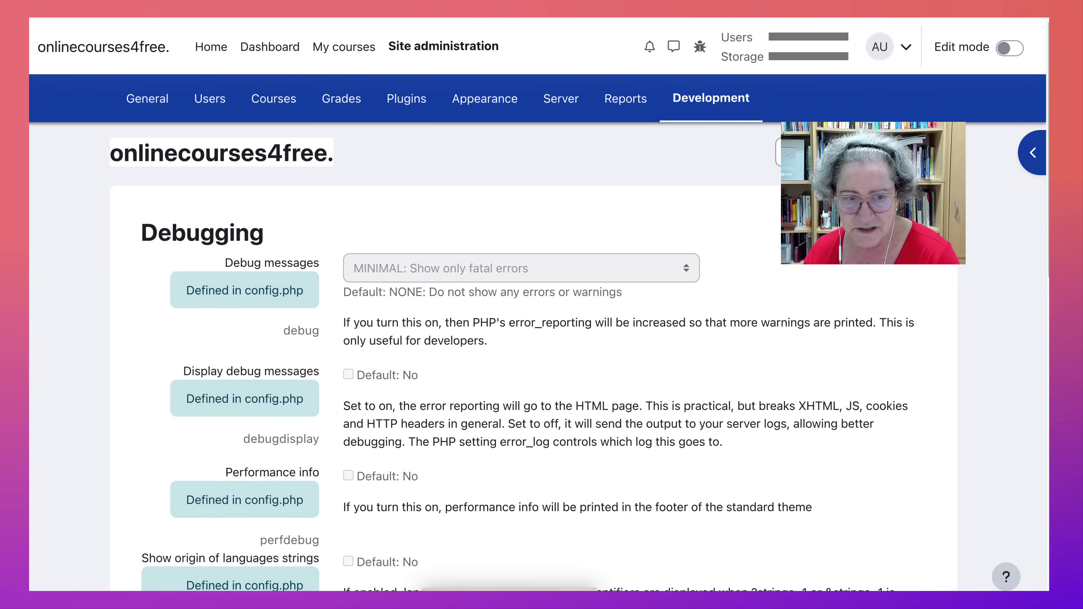
scroll(541, 362, down, 1)
scroll(542, 358, down, 15)
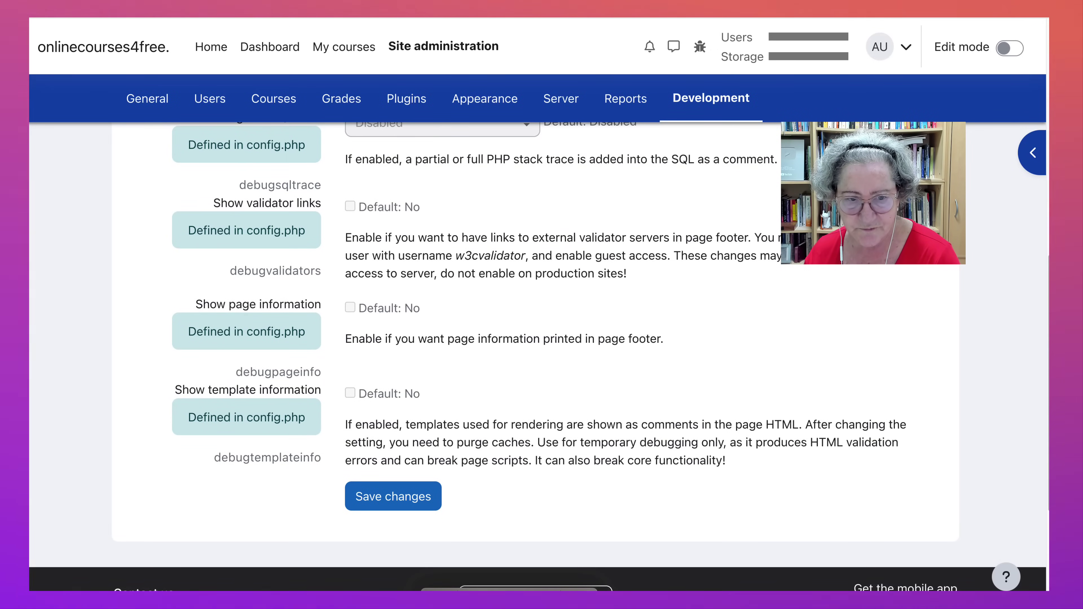
scroll(541, 359, up, 10)
scroll(541, 359, up, 5)
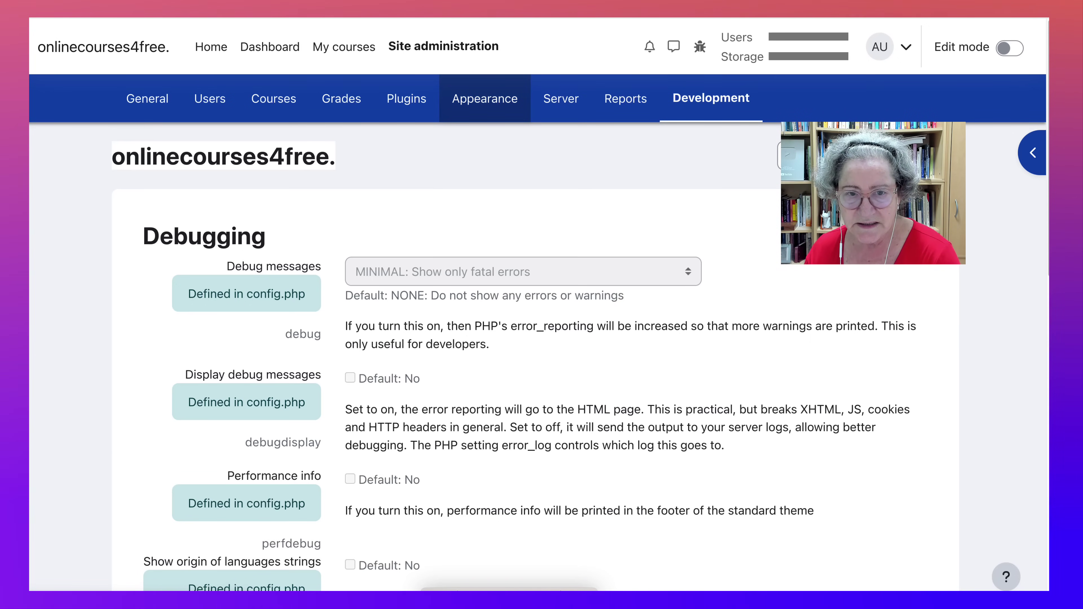
Open Plugins > Manage activities and scroll through the installed activity modules and versions.
click(484, 98)
scroll(499, 341, up, 4)
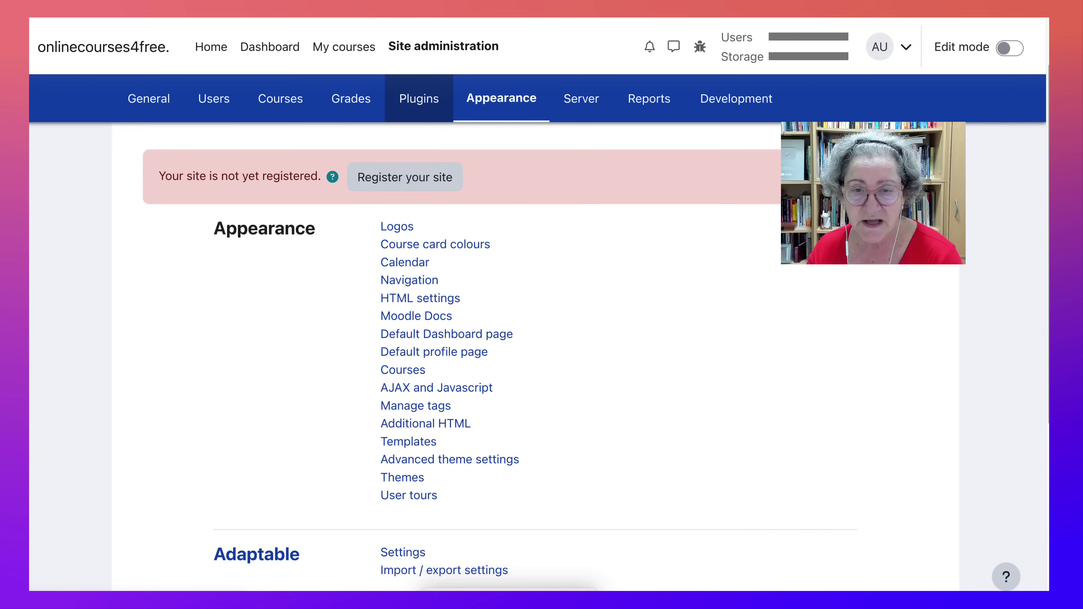
click(419, 98)
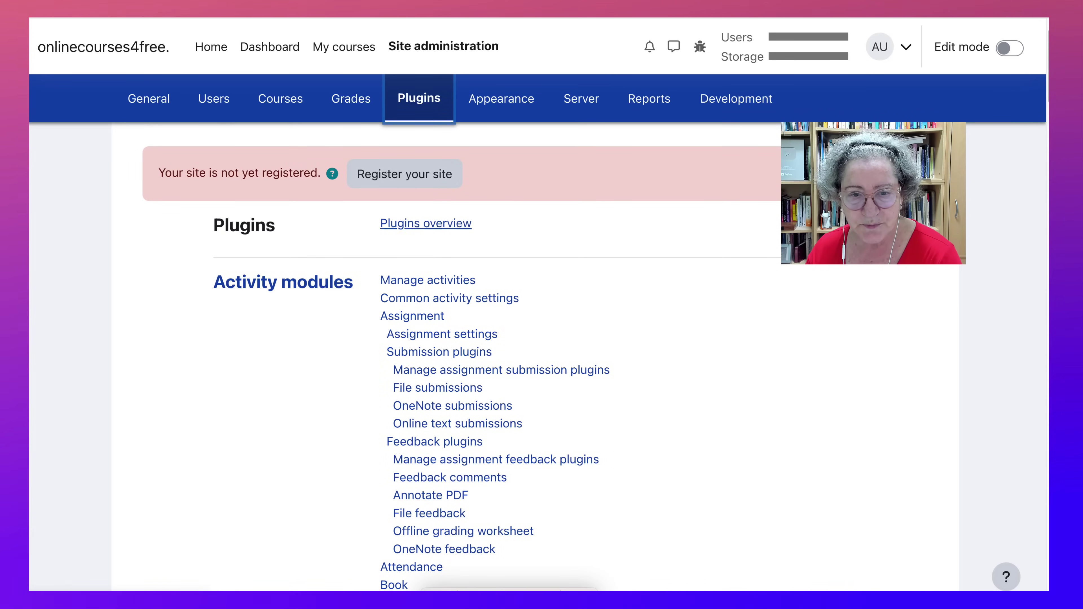
scroll(438, 301, down, 3)
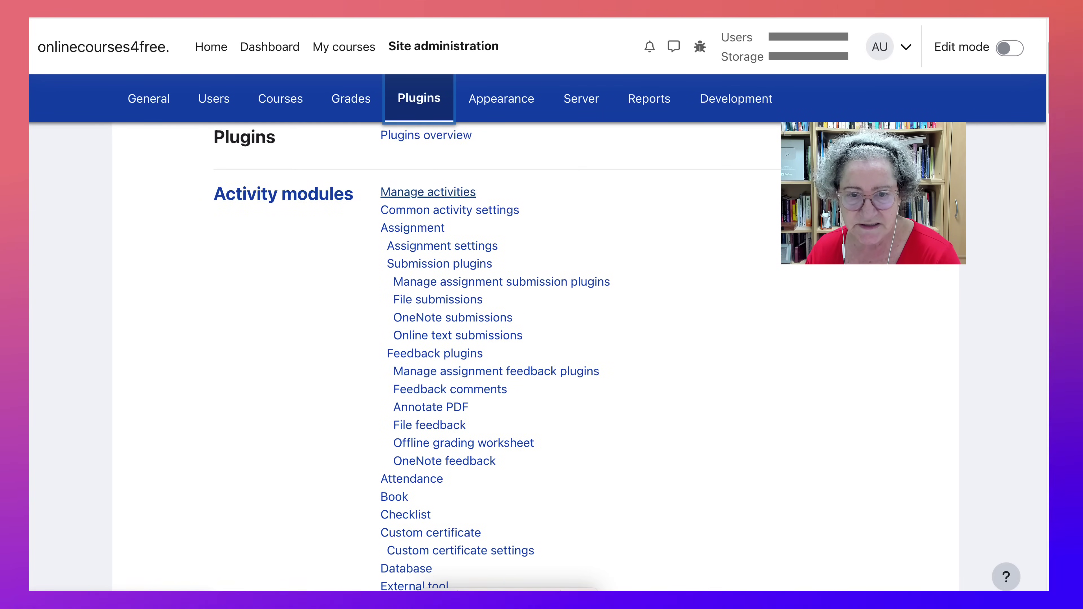
click(428, 192)
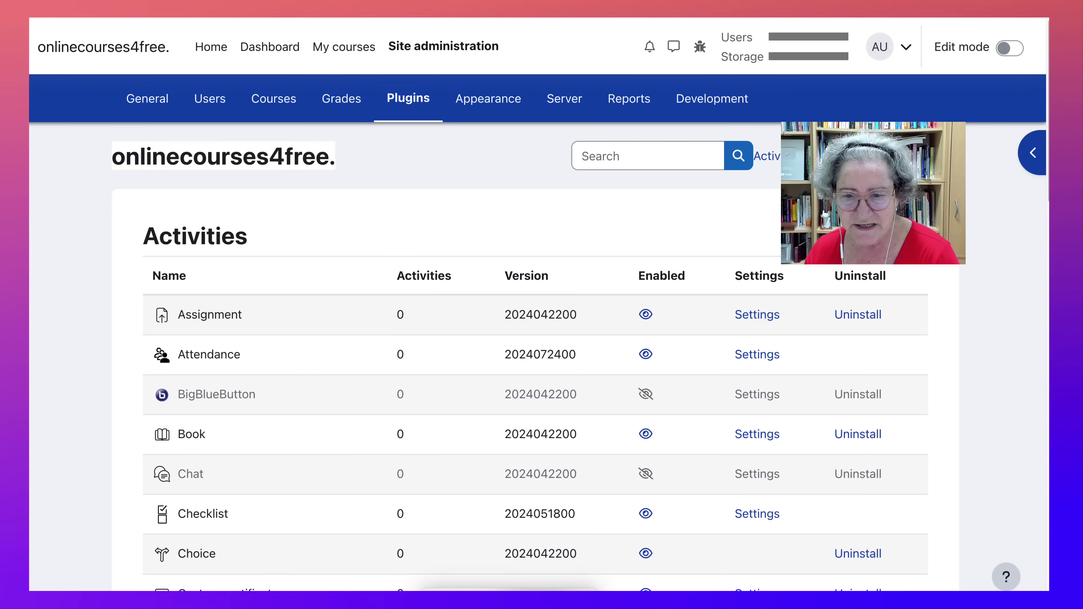
scroll(541, 316, down, 2)
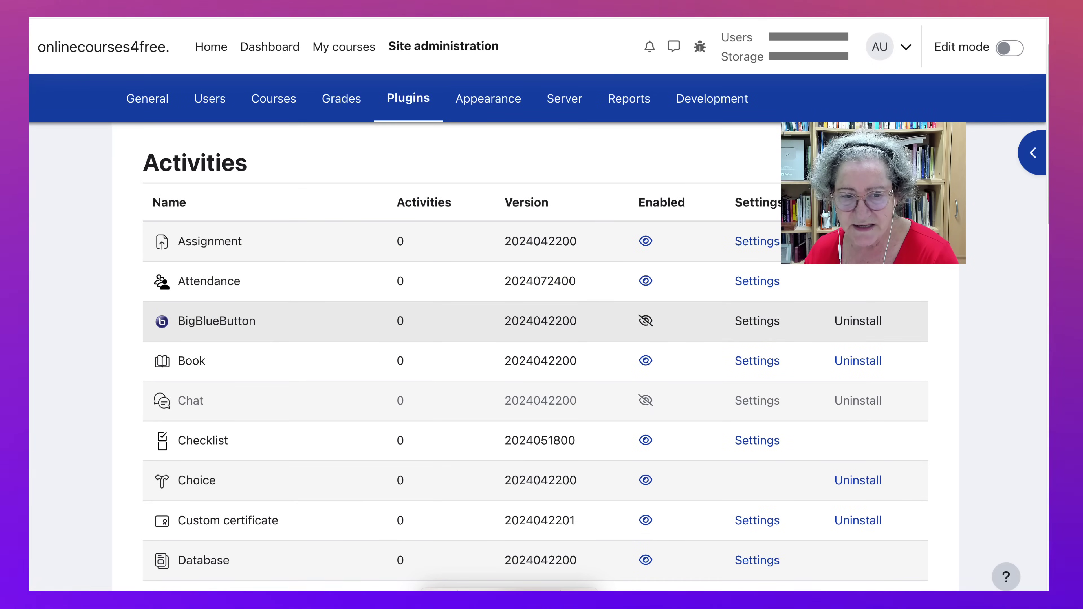
scroll(541, 405, down, 10)
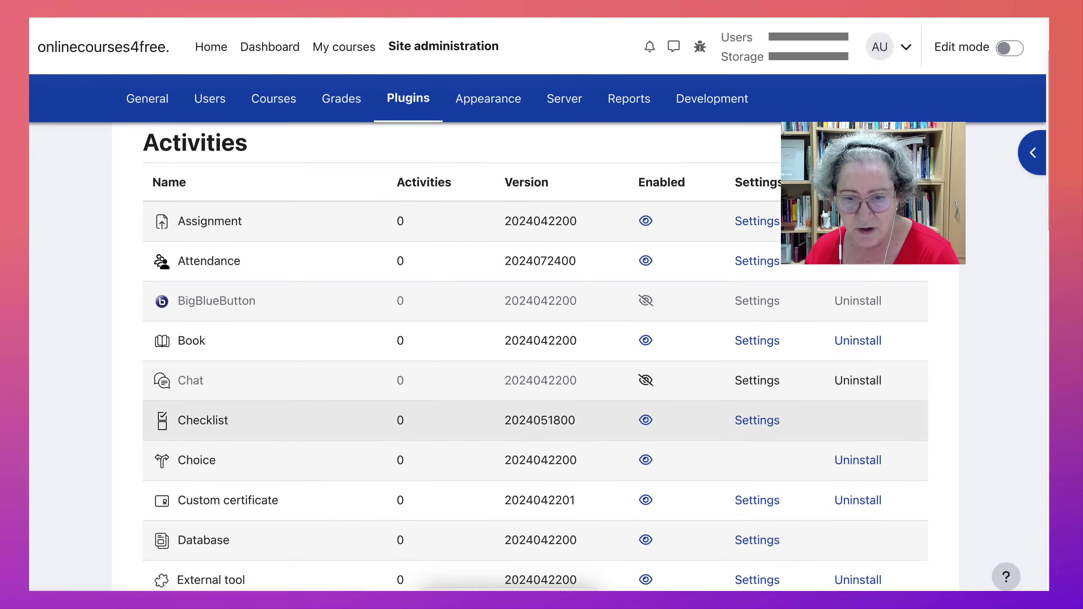
scroll(541, 384, down, 5)
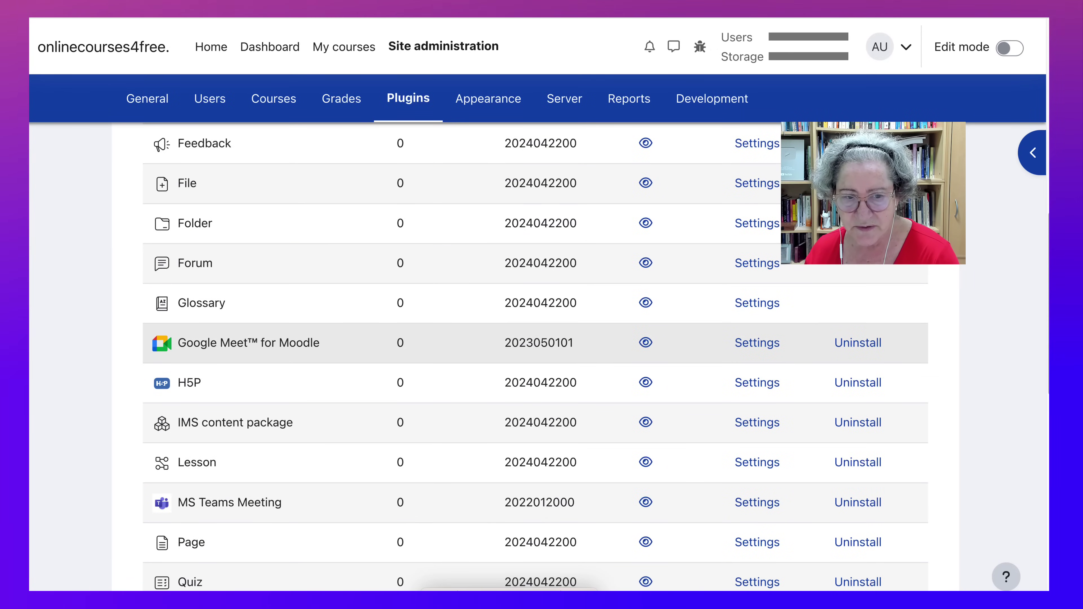
scroll(541, 414, down, 1)
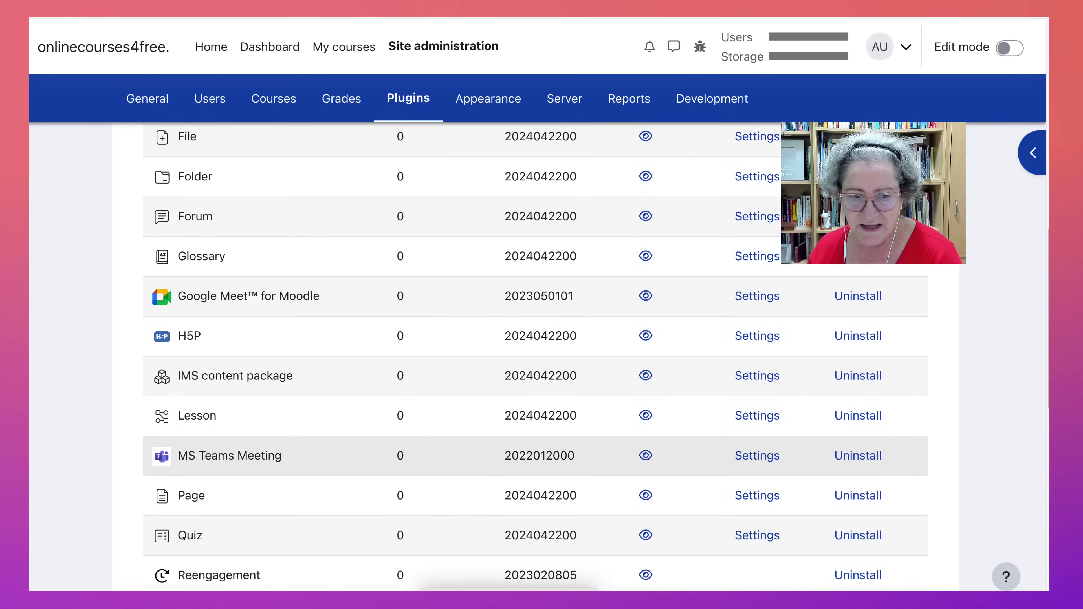
scroll(542, 431, down, 4)
scroll(541, 444, down, 5)
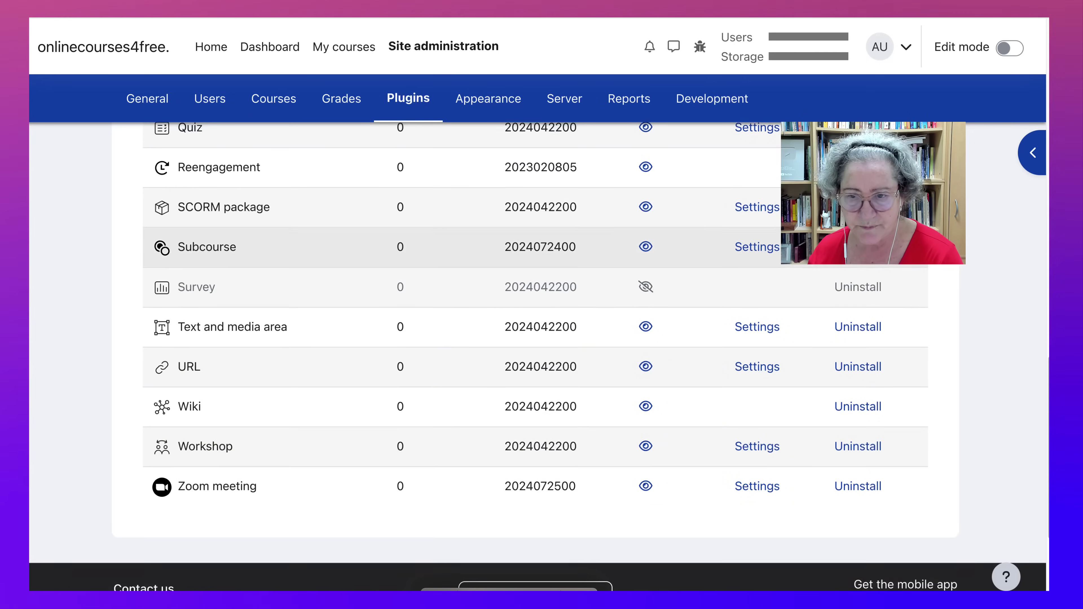
scroll(541, 256, up, 5)
scroll(541, 247, down, 3)
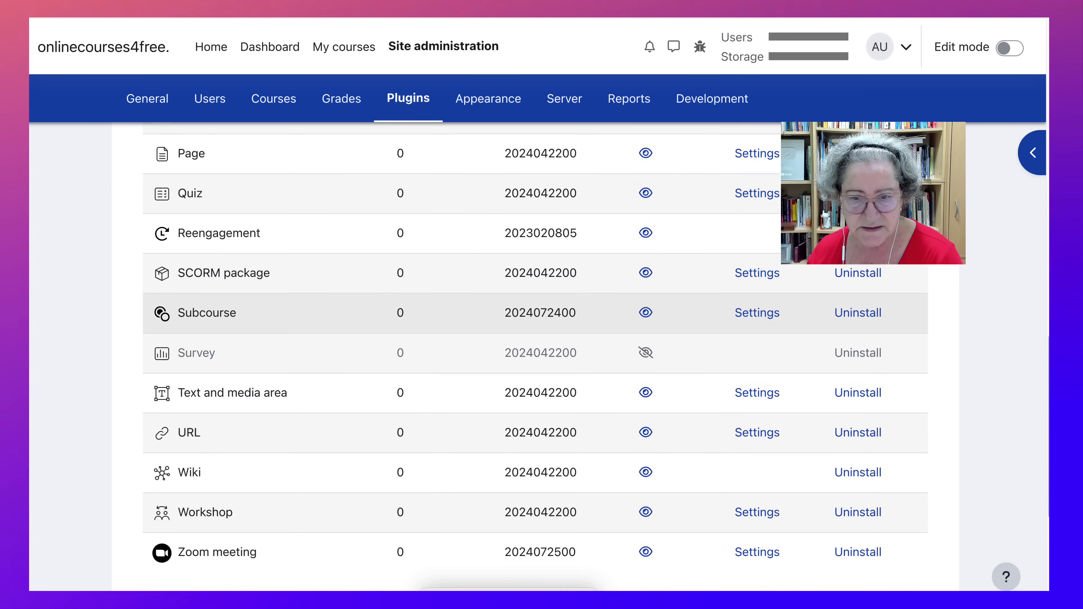
scroll(541, 313, up, 20)
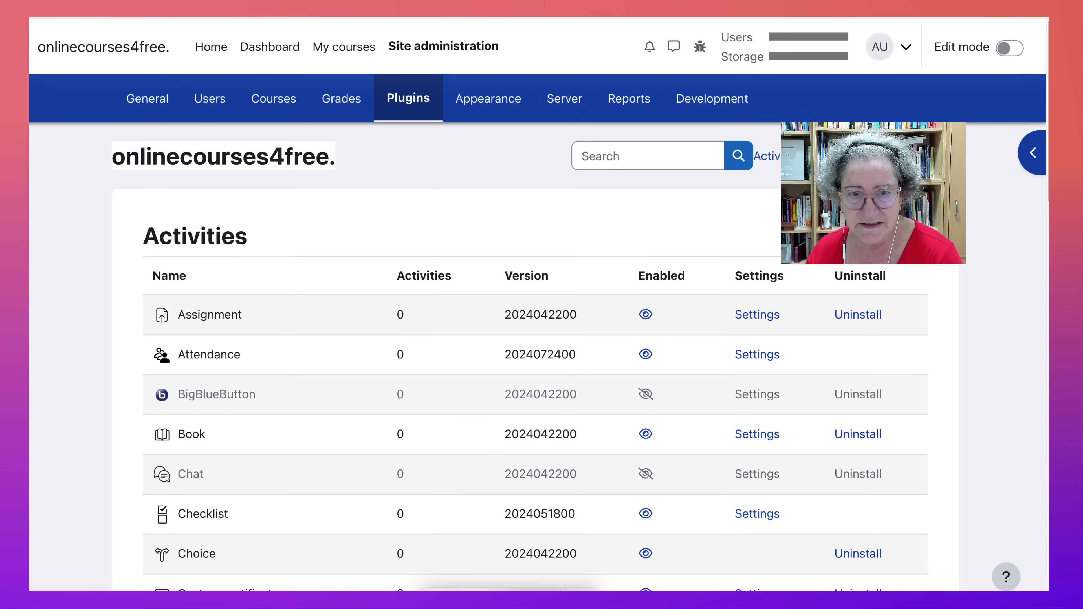
Return to the Plugins category and scan its activity module settings, Assignment through Zoom meeting.
key(alt+Left)
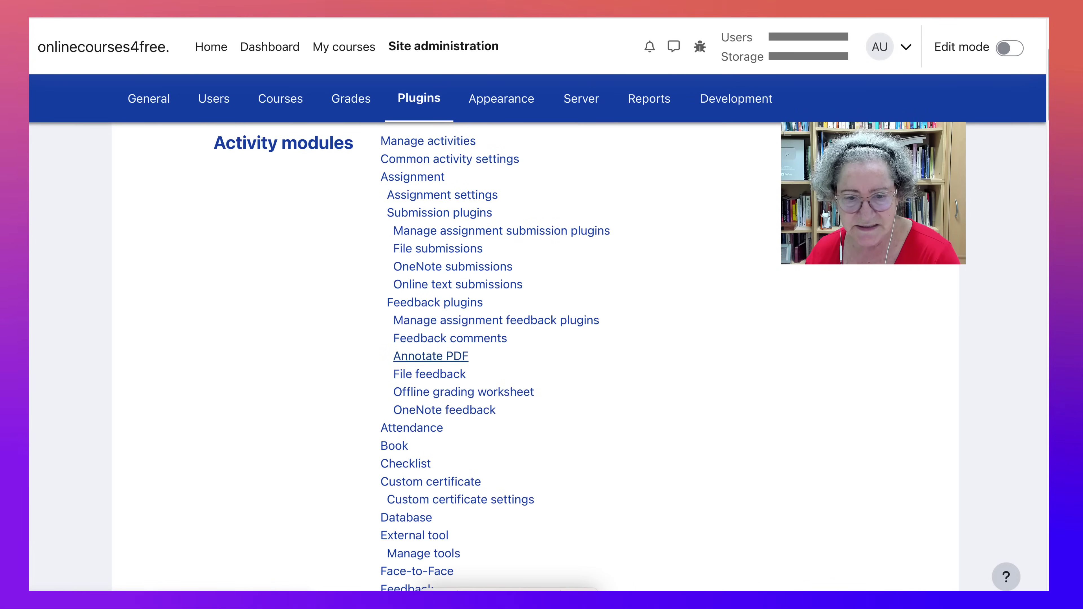
scroll(430, 356, down, 3)
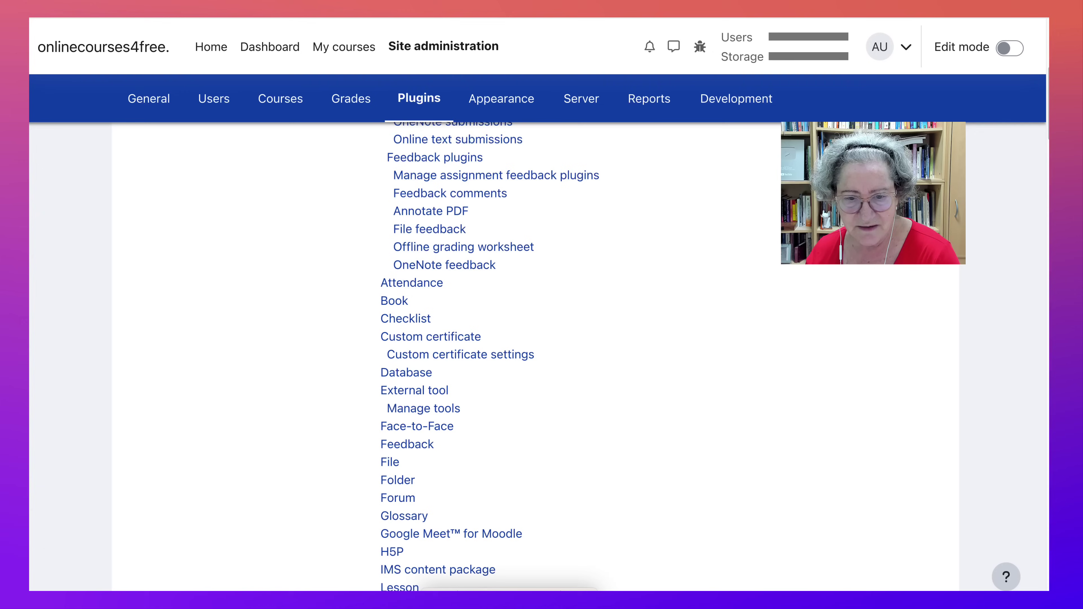
scroll(430, 341, down, 1)
scroll(430, 398, down, 9)
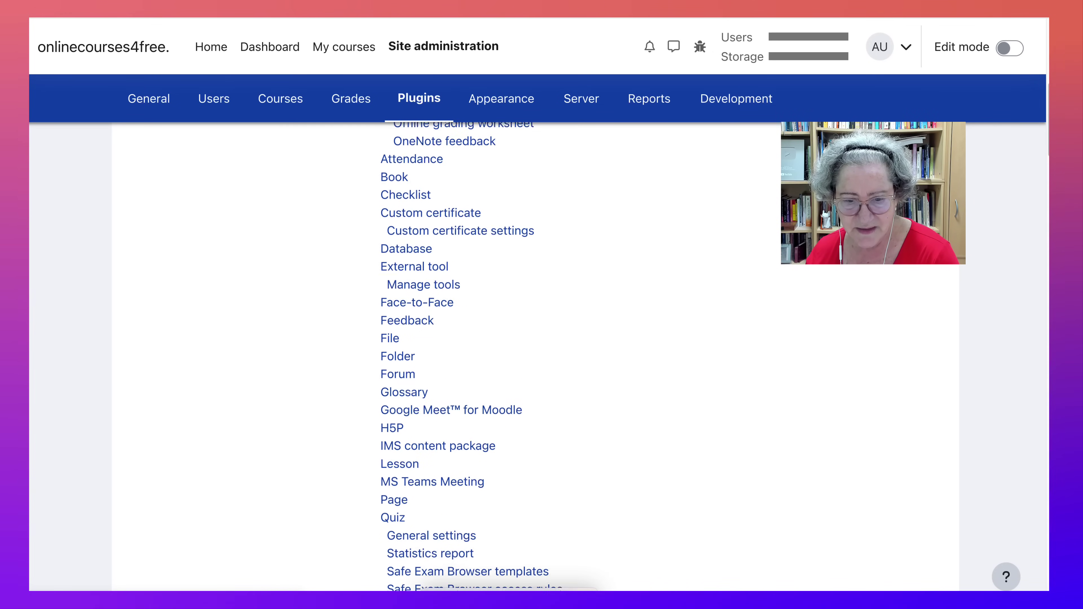
scroll(469, 401, down, 4)
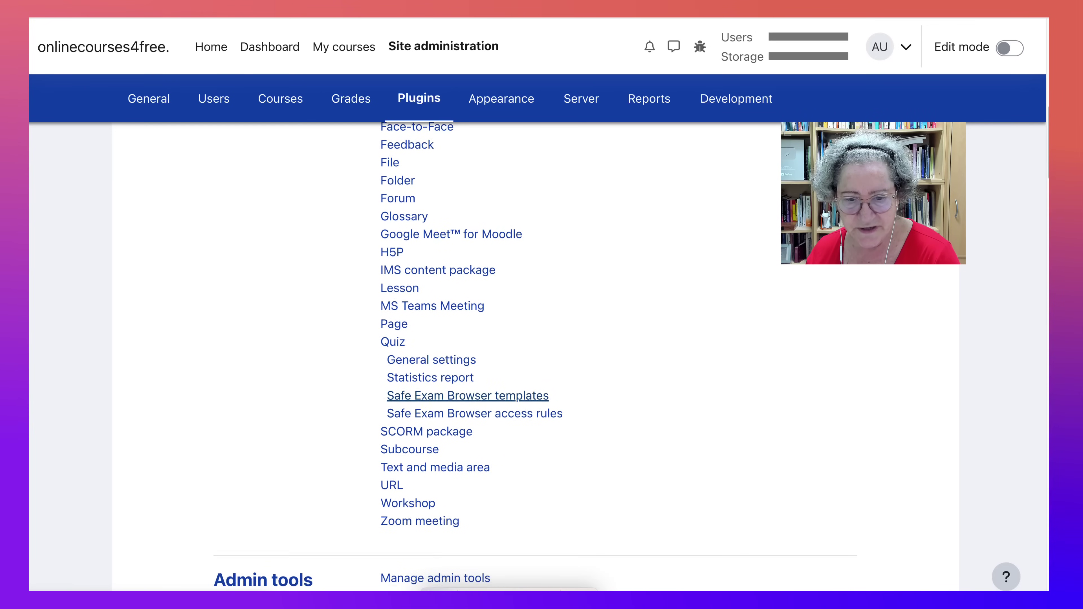
scroll(447, 396, down, 7)
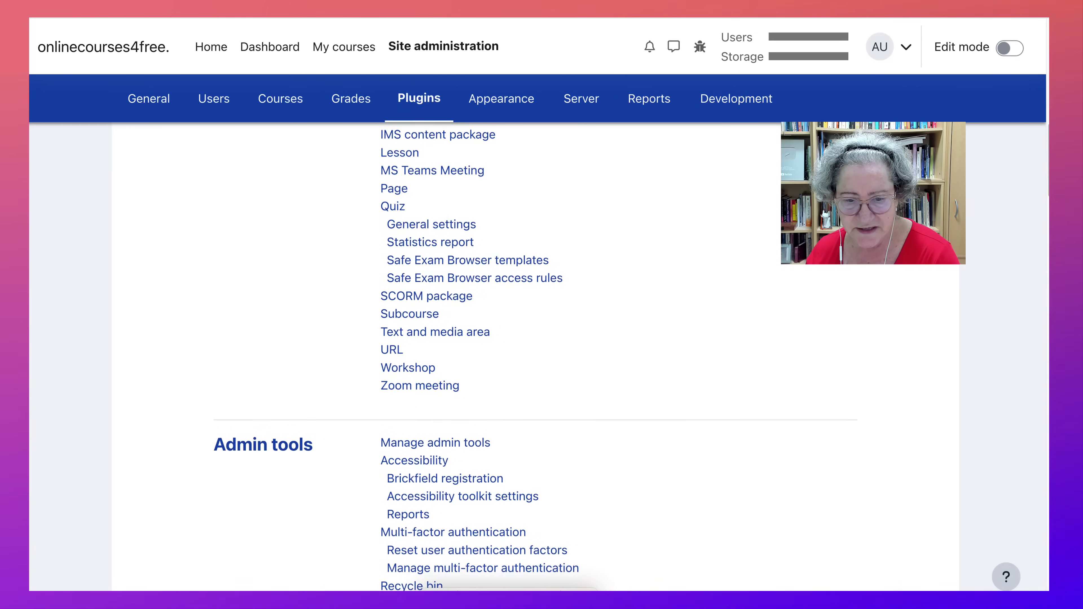
scroll(448, 410, up, 15)
scroll(432, 422, up, 10)
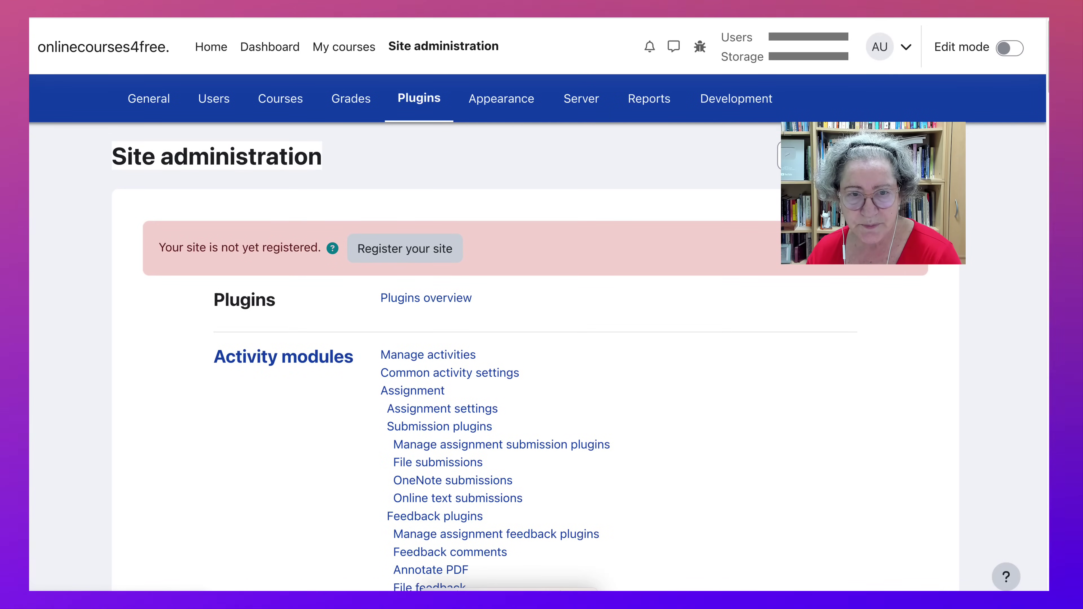
Browse the Grades, Courses and Users categories of Site administration.
click(351, 98)
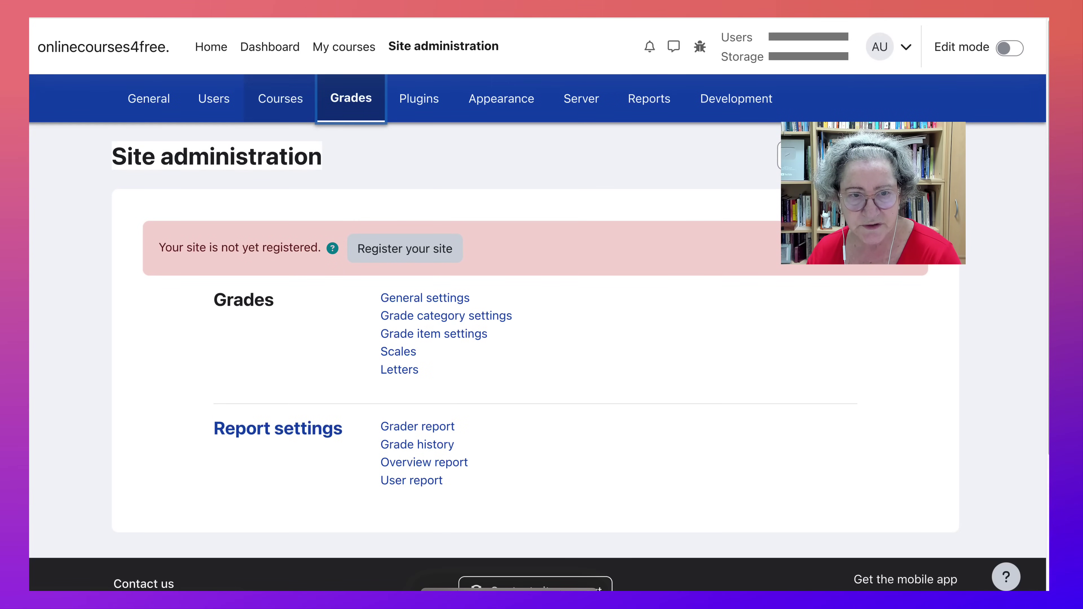
click(280, 98)
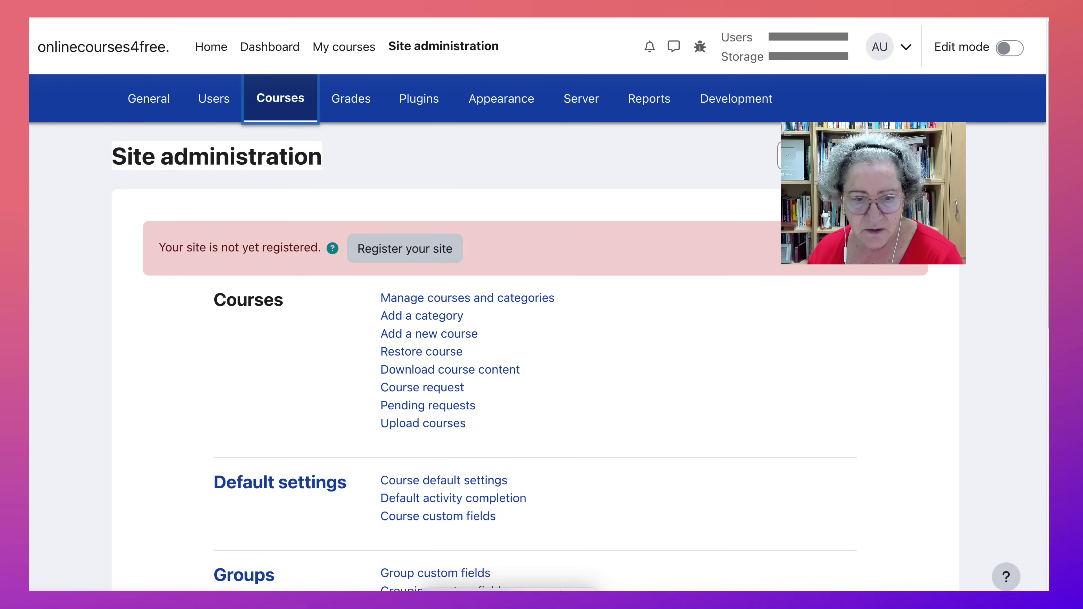
click(213, 98)
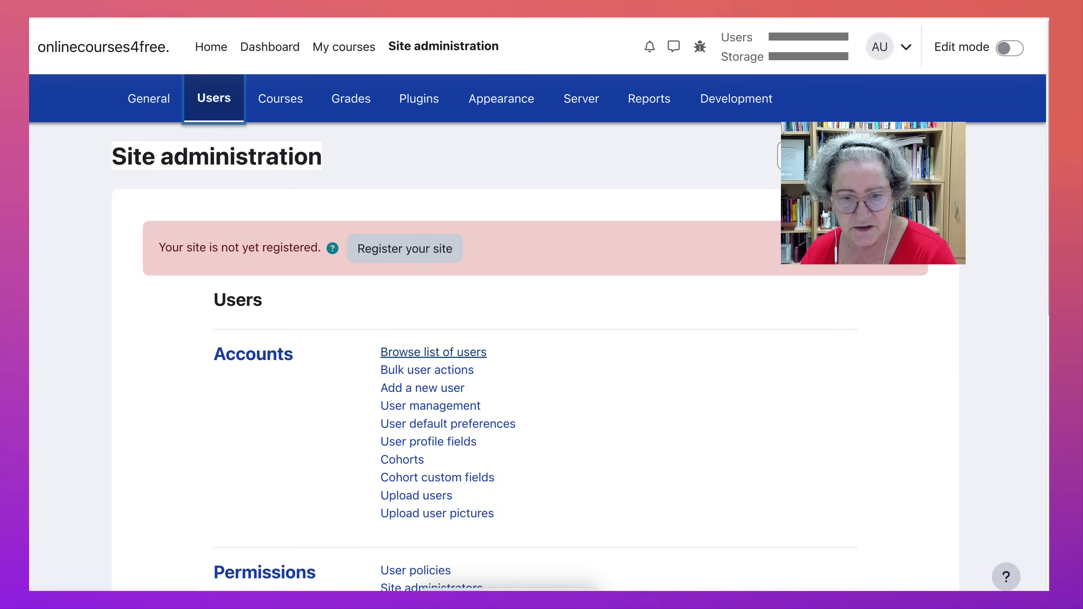
scroll(428, 441, down, 3)
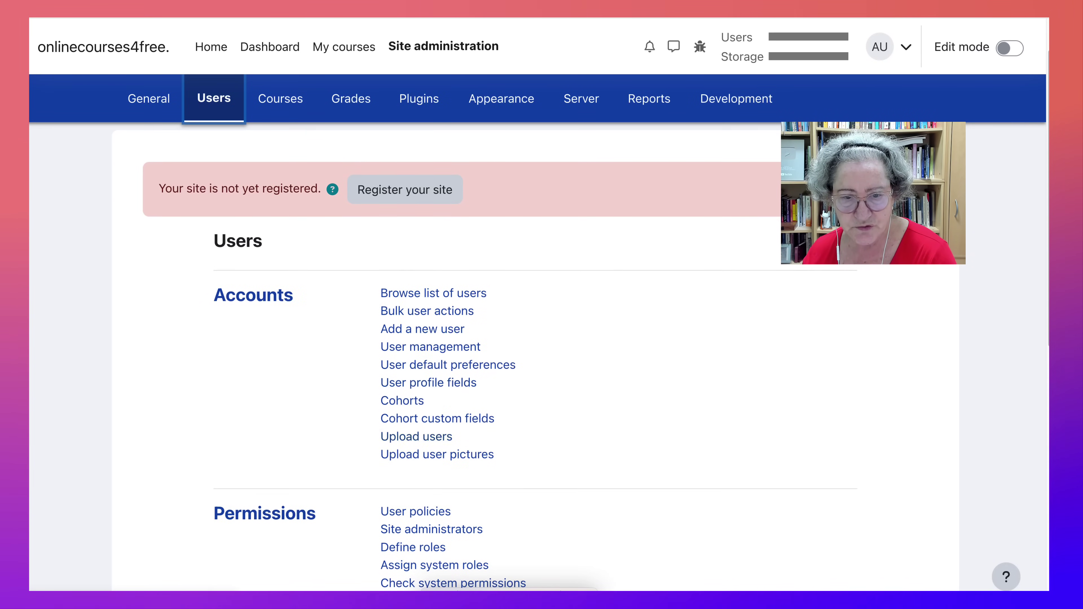
scroll(427, 417, down, 5)
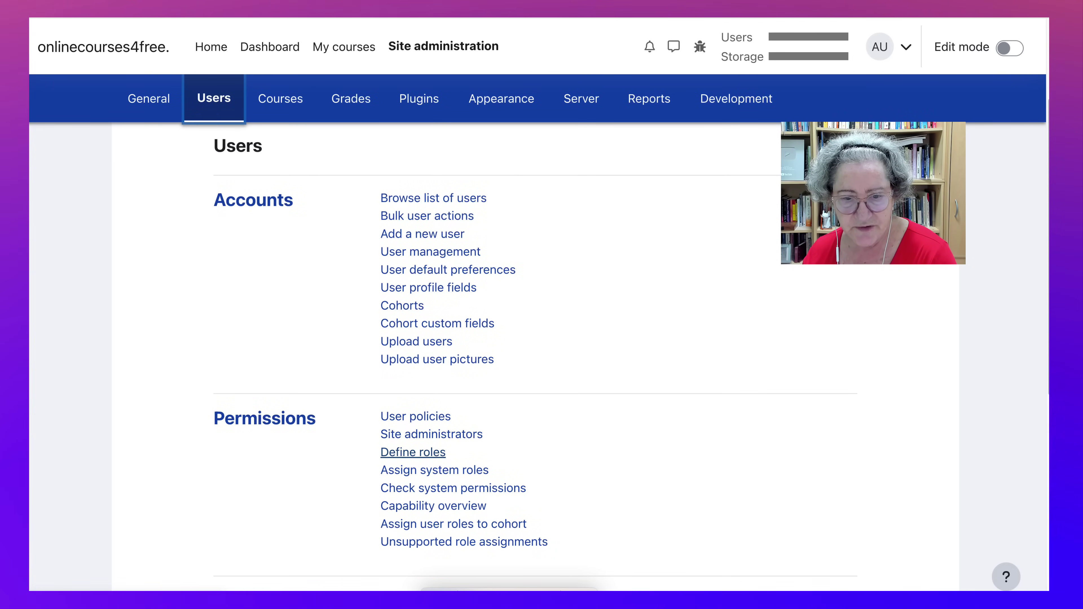
scroll(413, 452, down, 3)
Look over Define roles, then open the Assign system roles page.
click(413, 399)
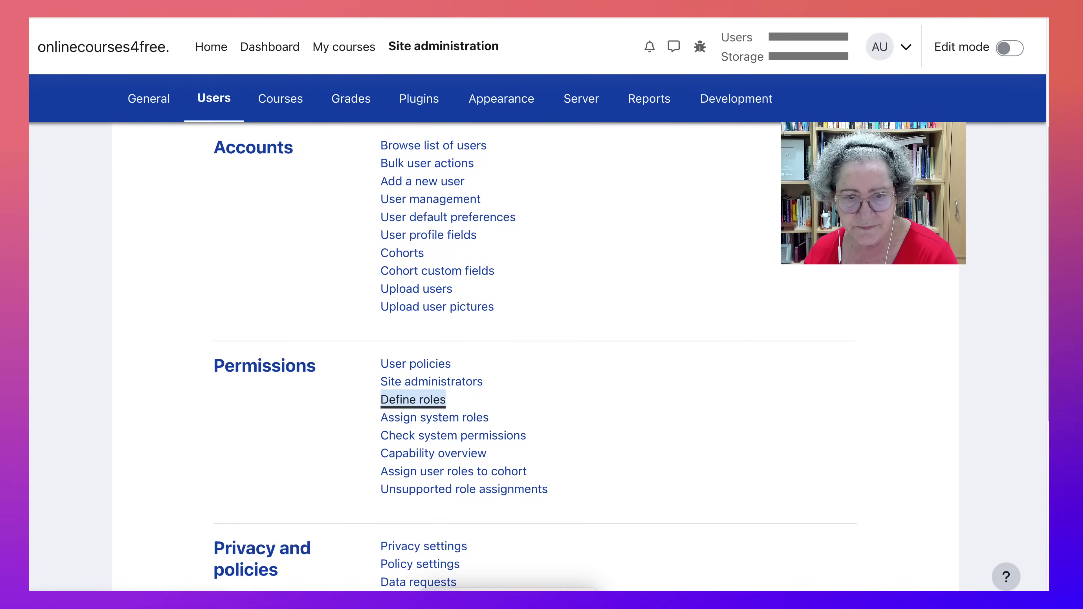
scroll(511, 499, down, 4)
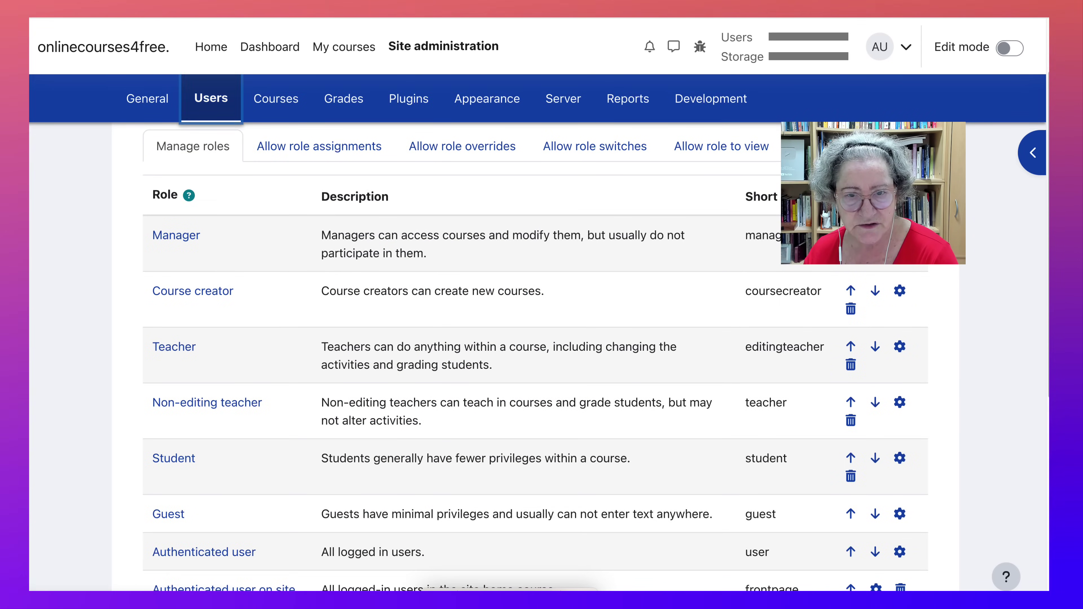
key(alt+Left)
scroll(537, 359, down, 5)
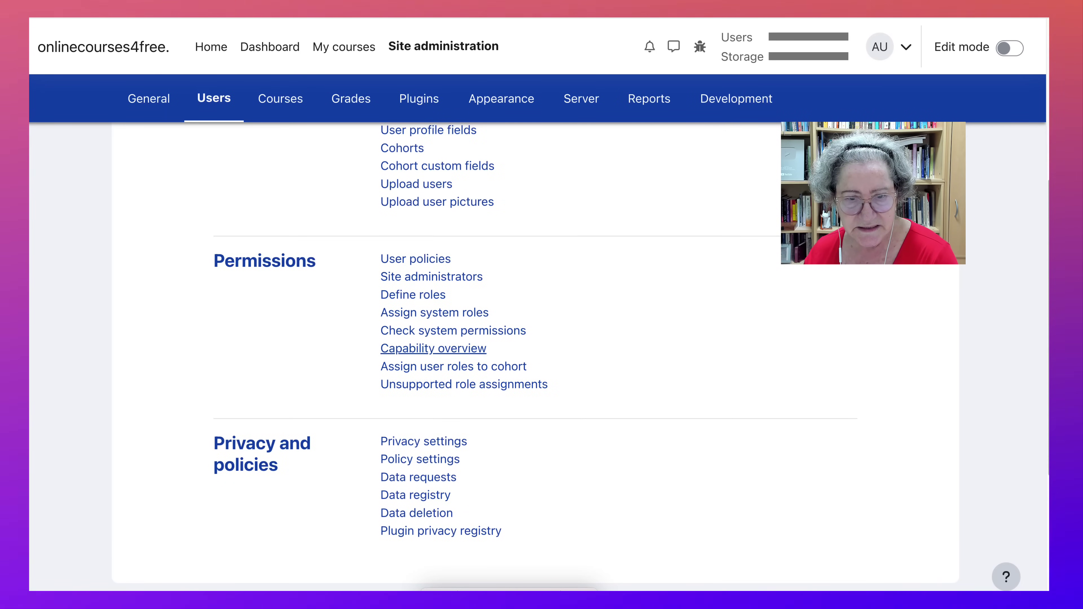
click(435, 312)
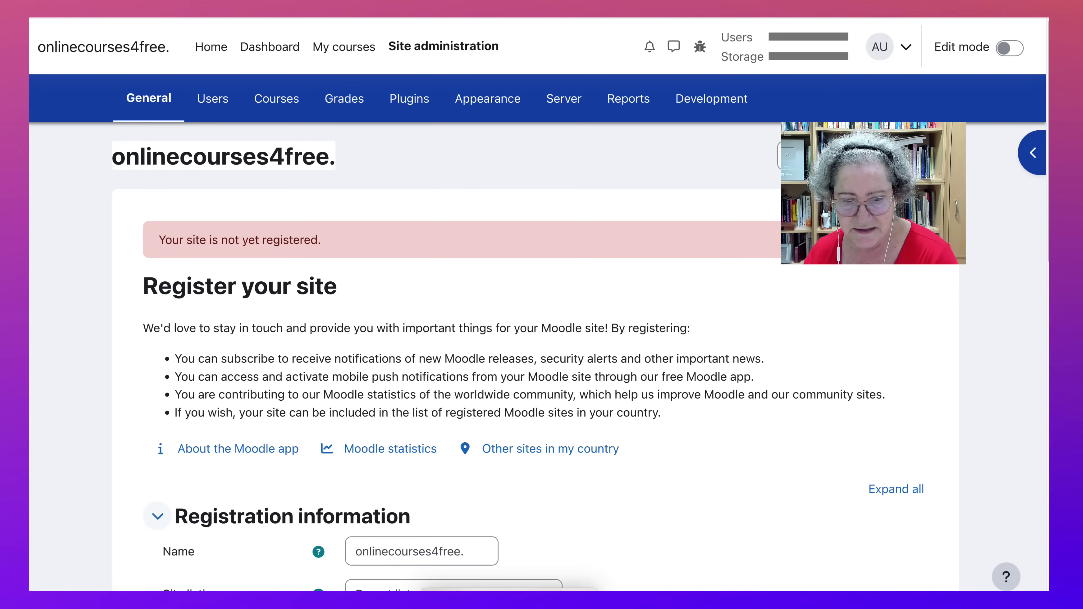
Leave the site registration form and go back to the site home.
scroll(537, 363, down, 2)
scroll(520, 357, down, 2)
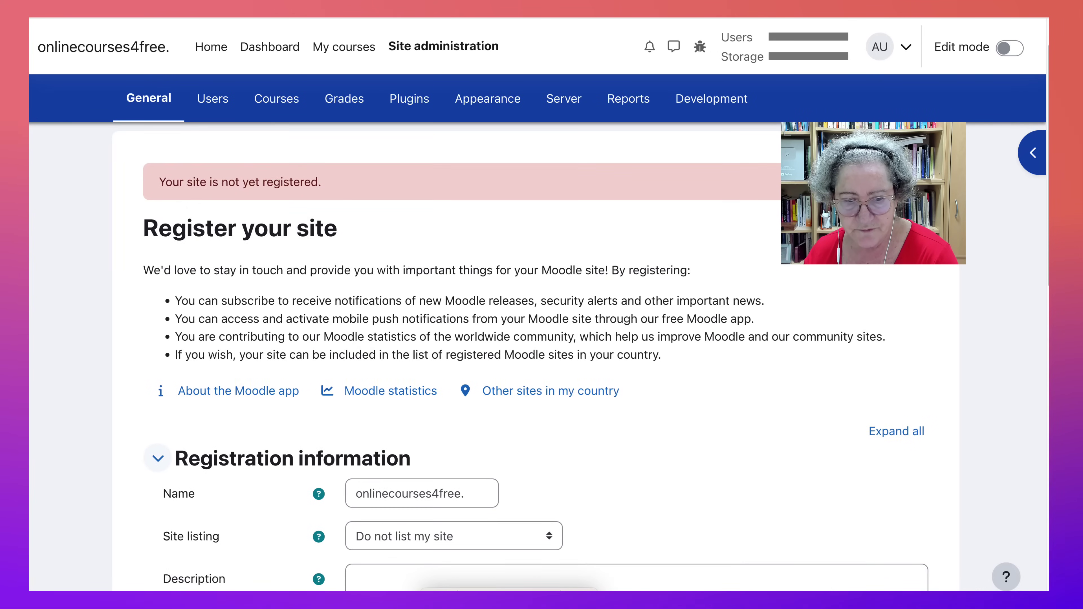
scroll(520, 357, down, 2)
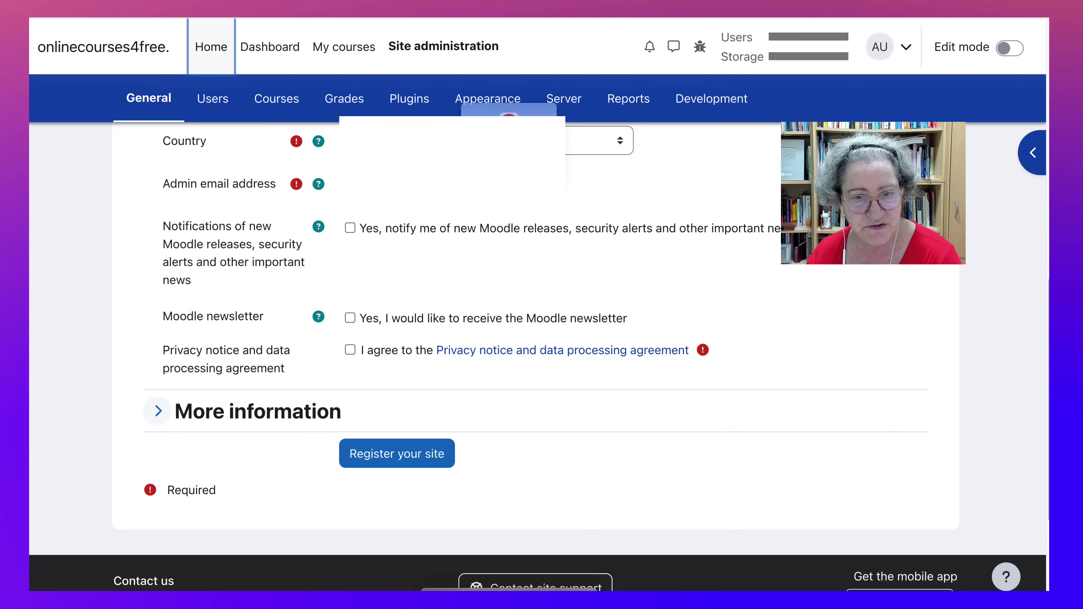
key(Return)
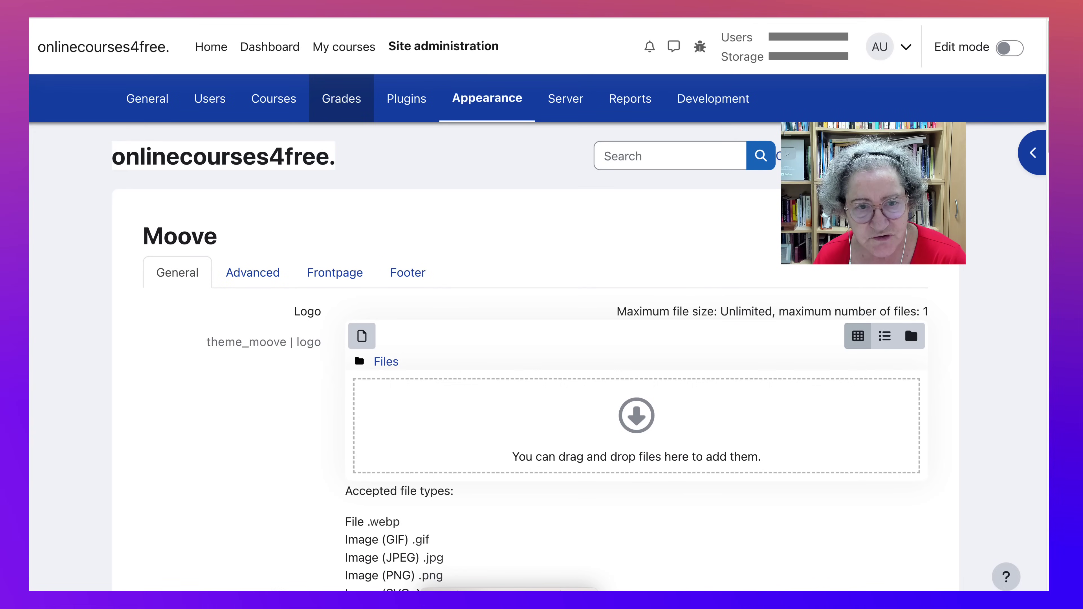
Go to the Courses administration and the Manage courses and categories page.
click(273, 99)
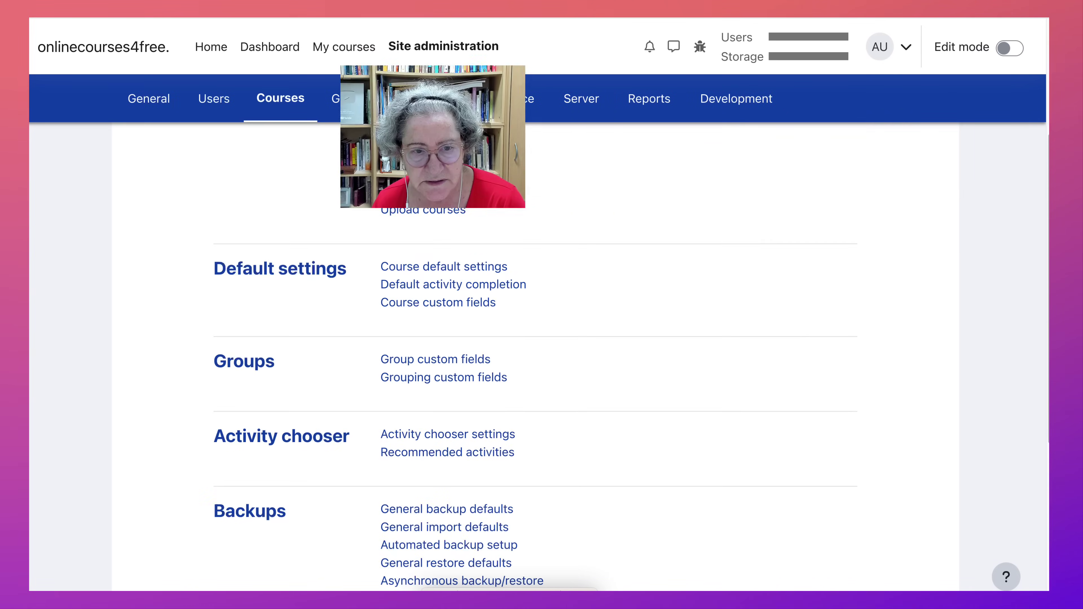
scroll(467, 298, up, 5)
click(468, 298)
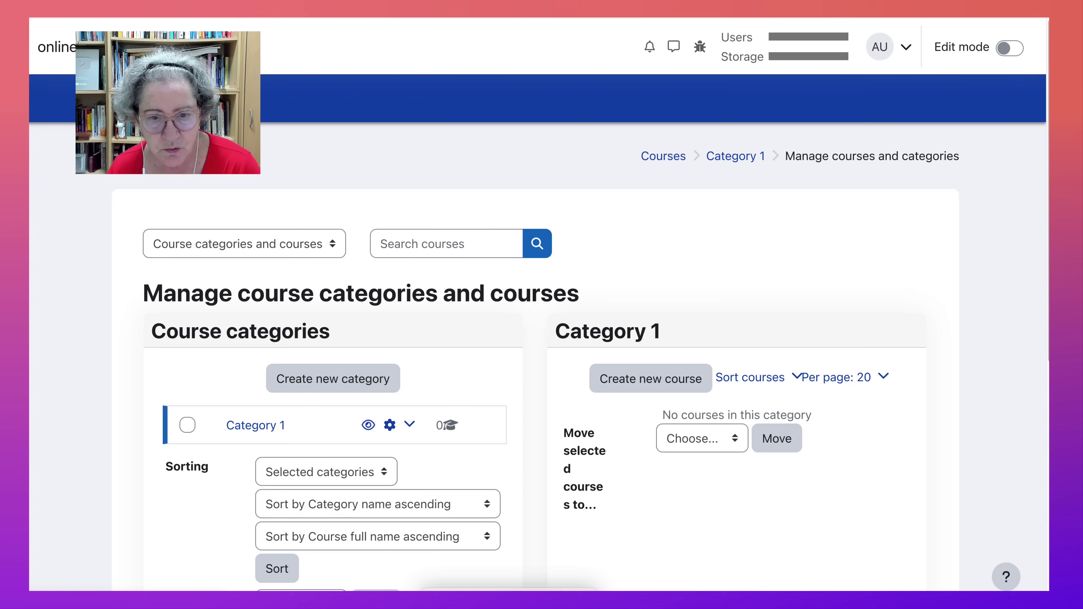
scroll(550, 357, down, 2)
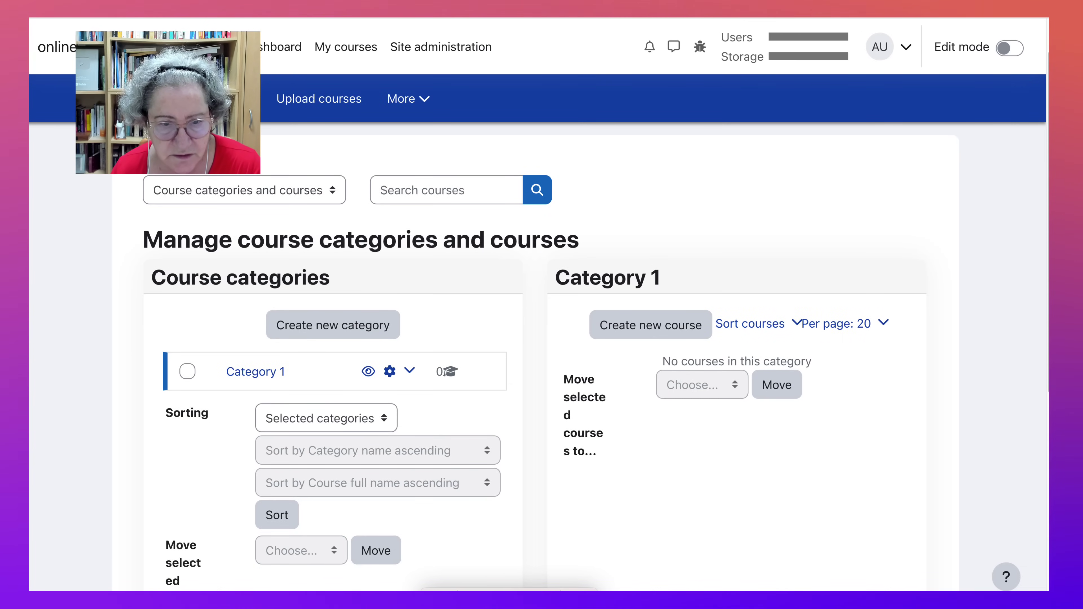
scroll(550, 357, down, 1)
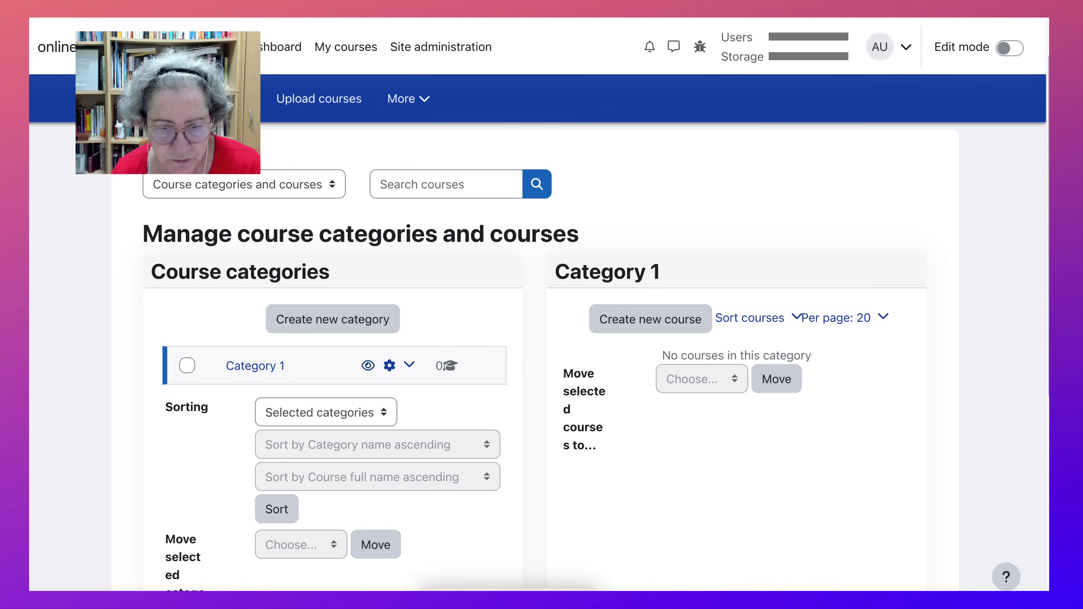
Edit Category 1, rename it to 'Online Learning' and save the change.
click(397, 365)
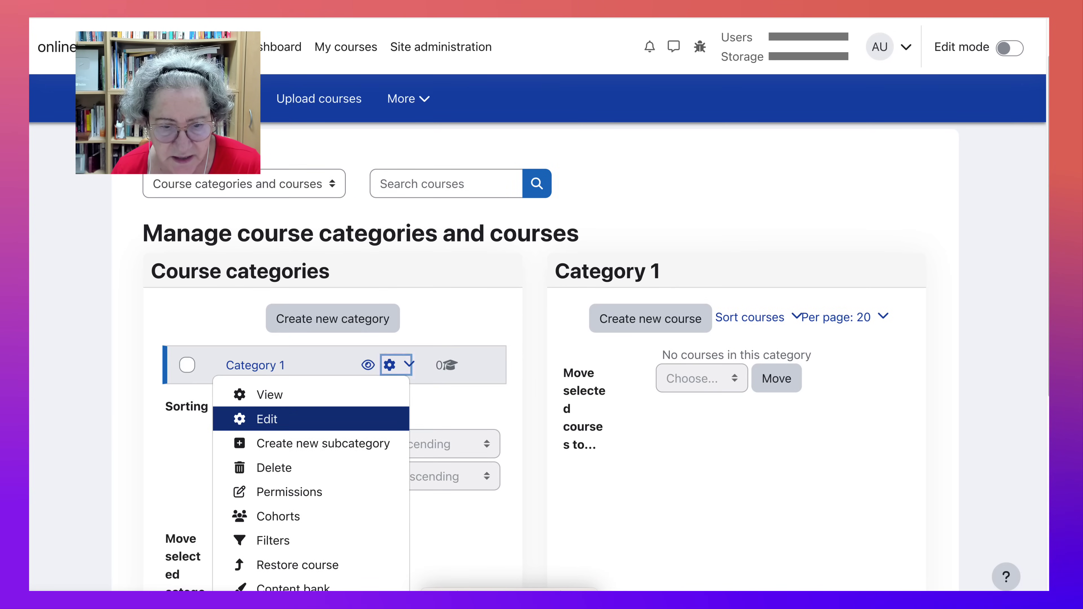
click(267, 420)
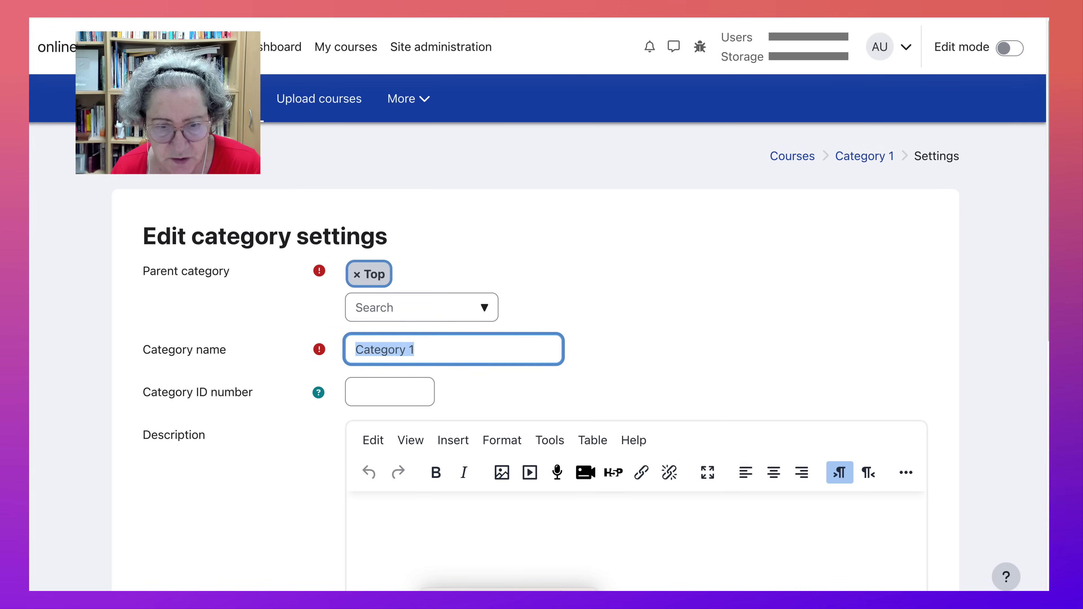
scroll(538, 342, down, 1)
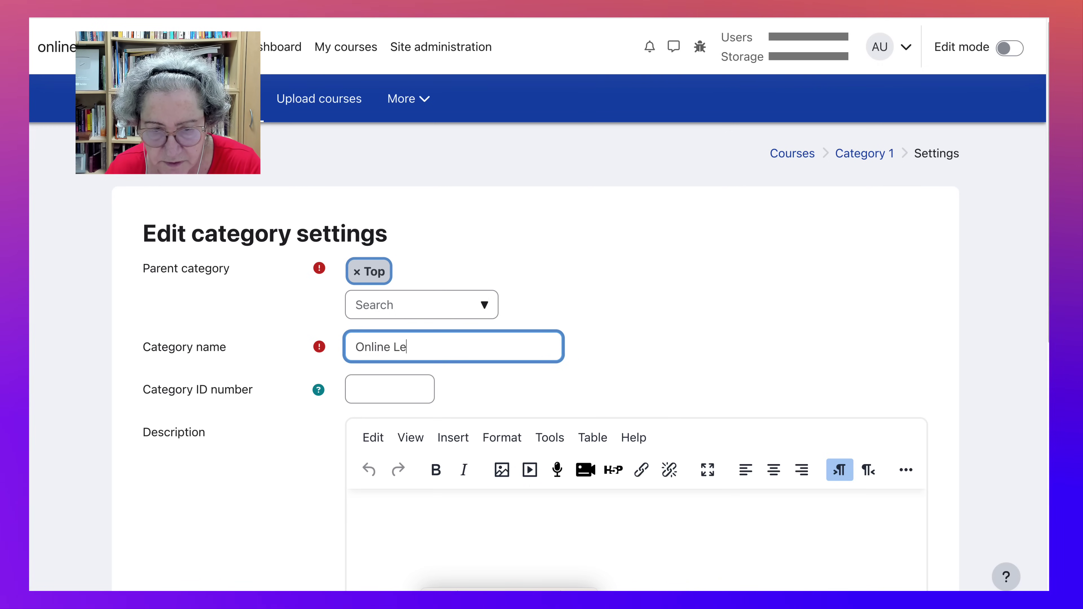
text(ing)
scroll(537, 341, down, 5)
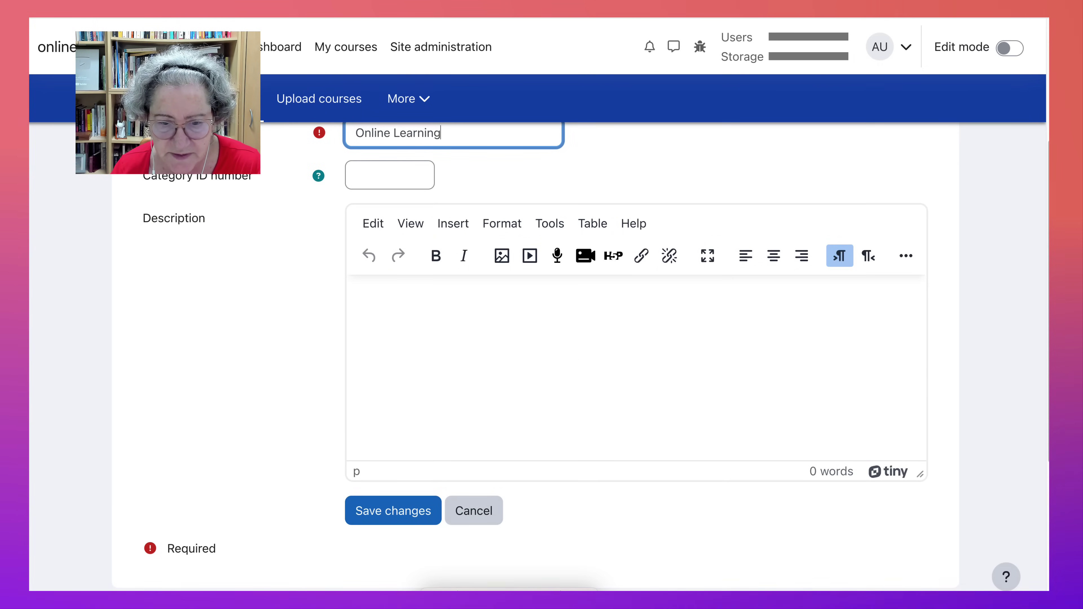
click(393, 511)
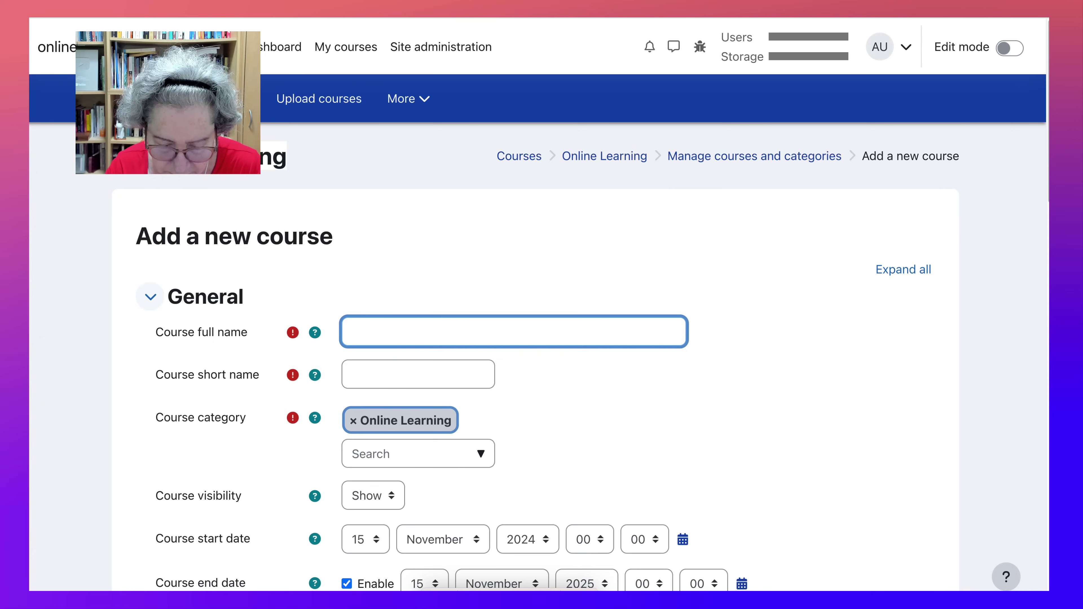
Enter the course full name 'Free Online Courses' and short name FOC.
text(Free Onli)
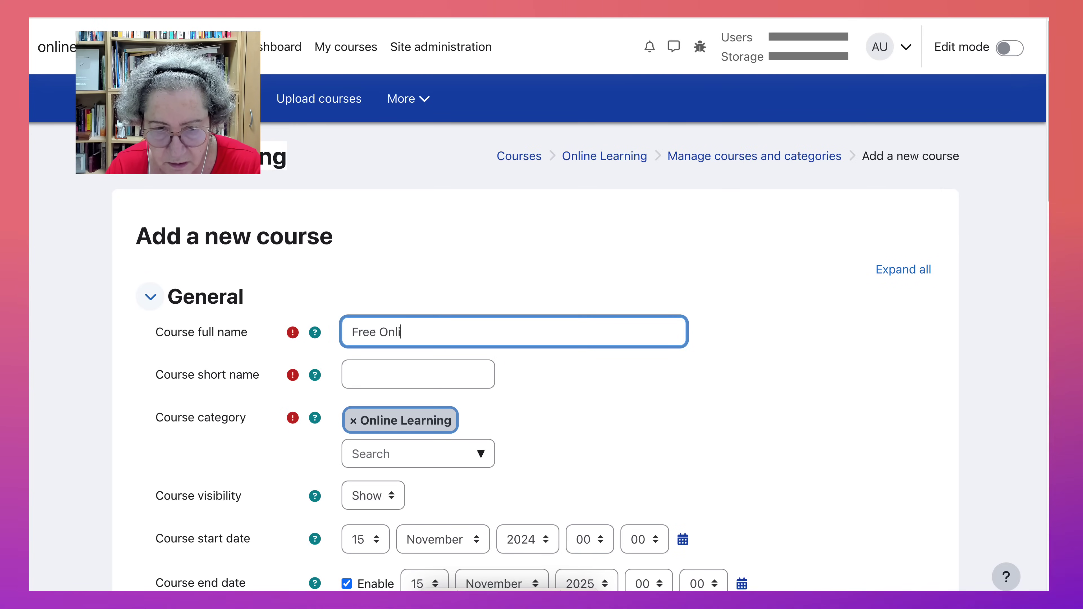
text(ne Courses)
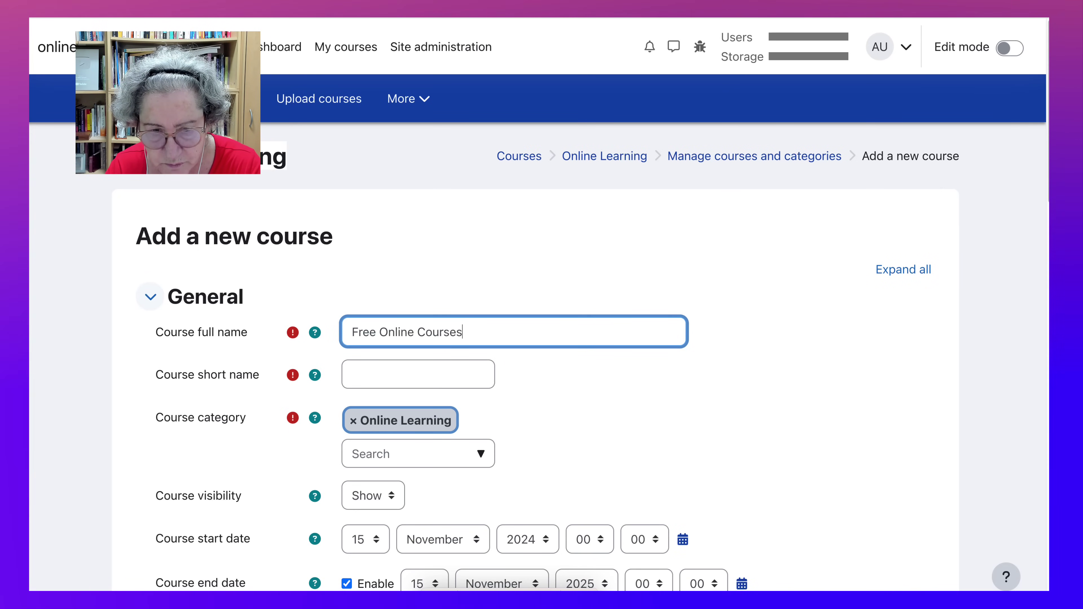
click(417, 374)
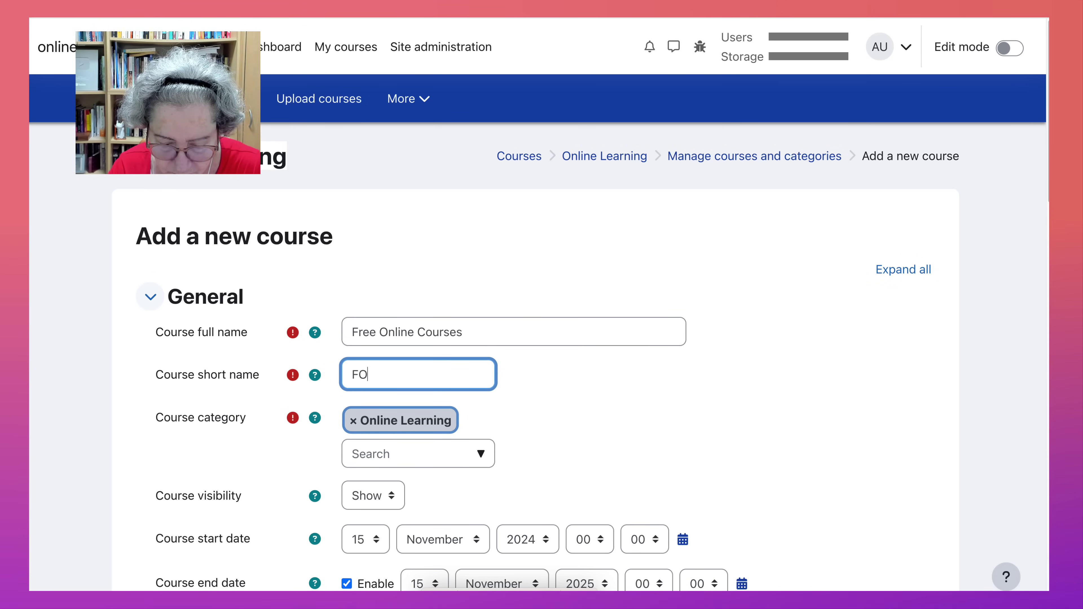
scroll(547, 357, down, 5)
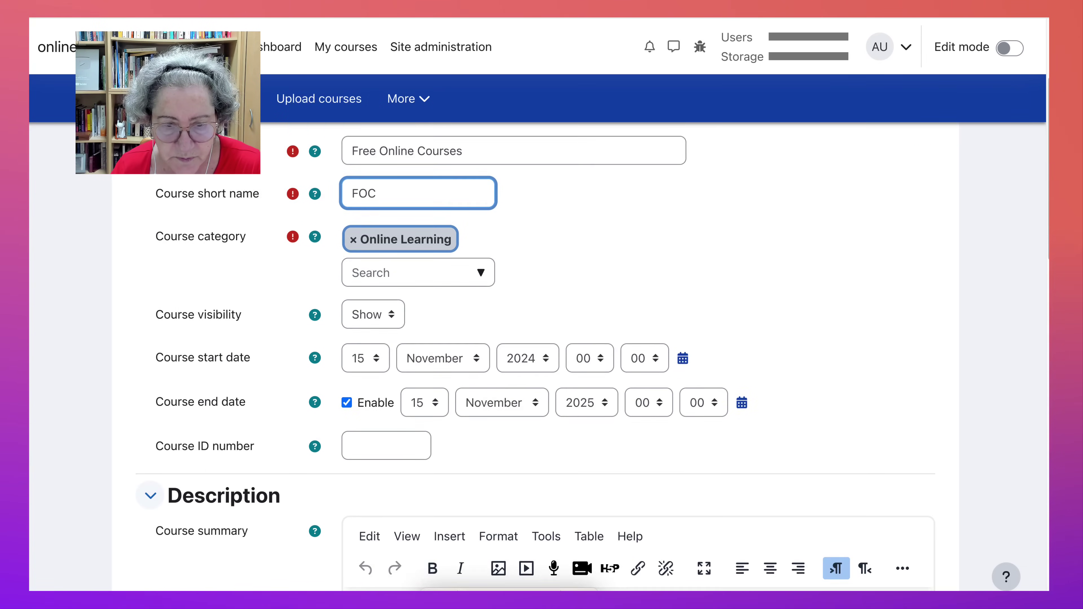
scroll(541, 341, down, 20)
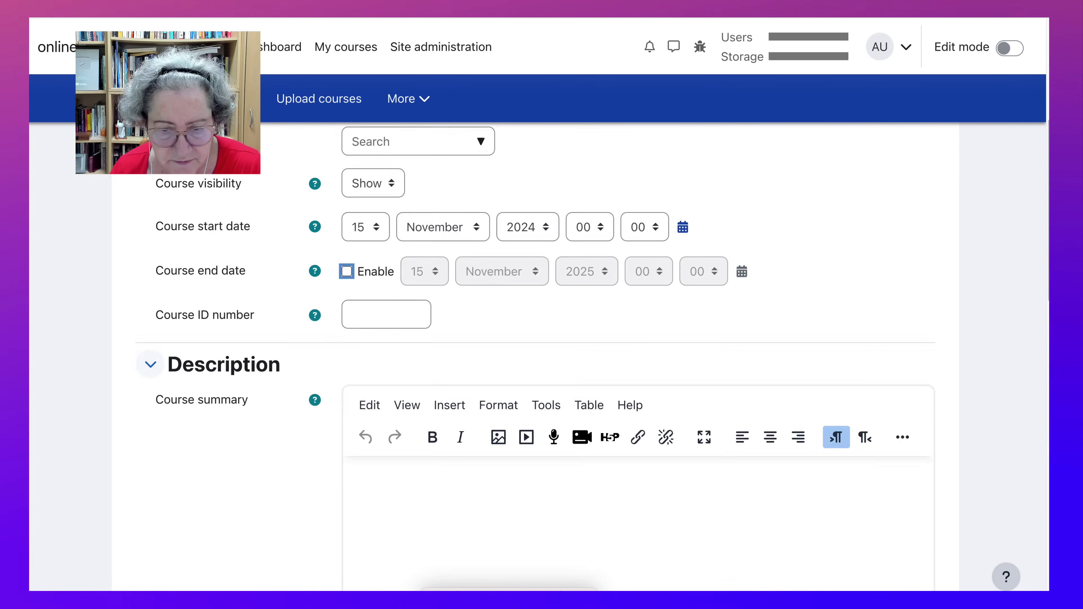
scroll(542, 342, down, 5)
scroll(542, 341, up, 10)
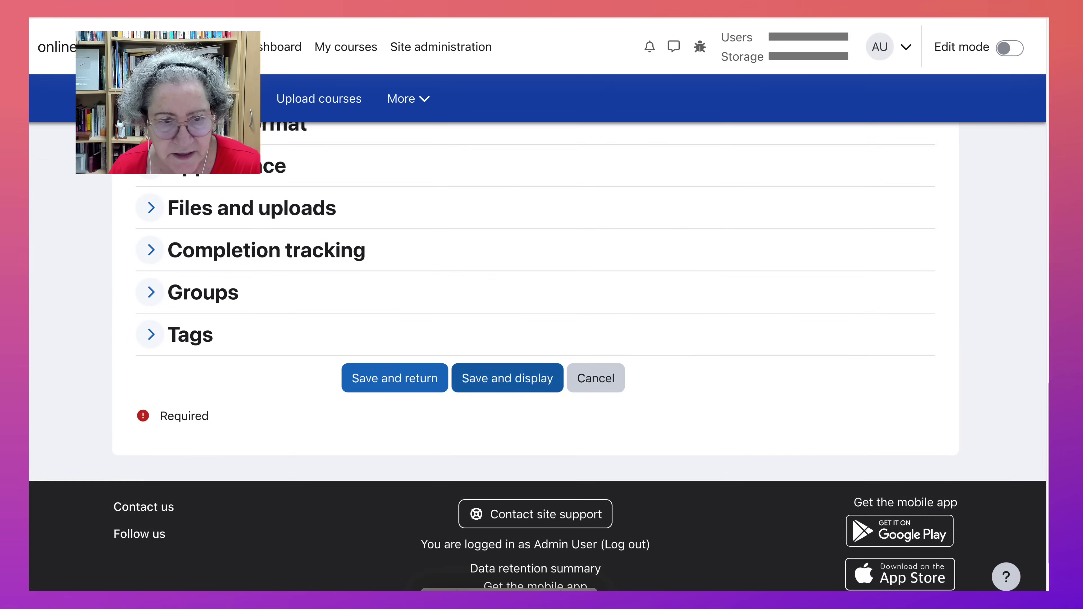
Expand the Course format settings and review the available format options.
key(Return)
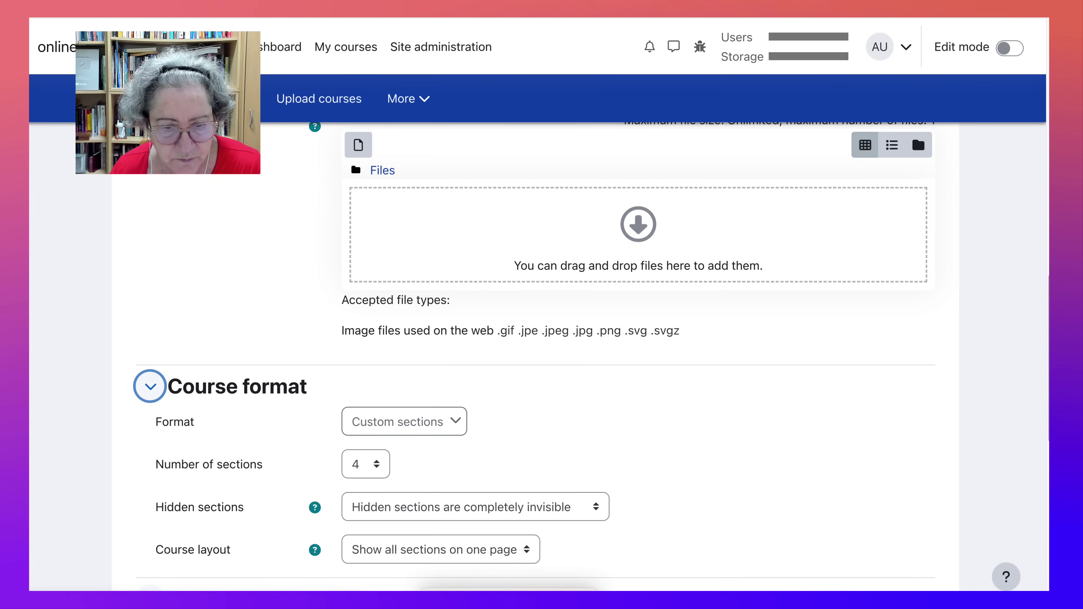
scroll(532, 341, down, 1)
click(404, 364)
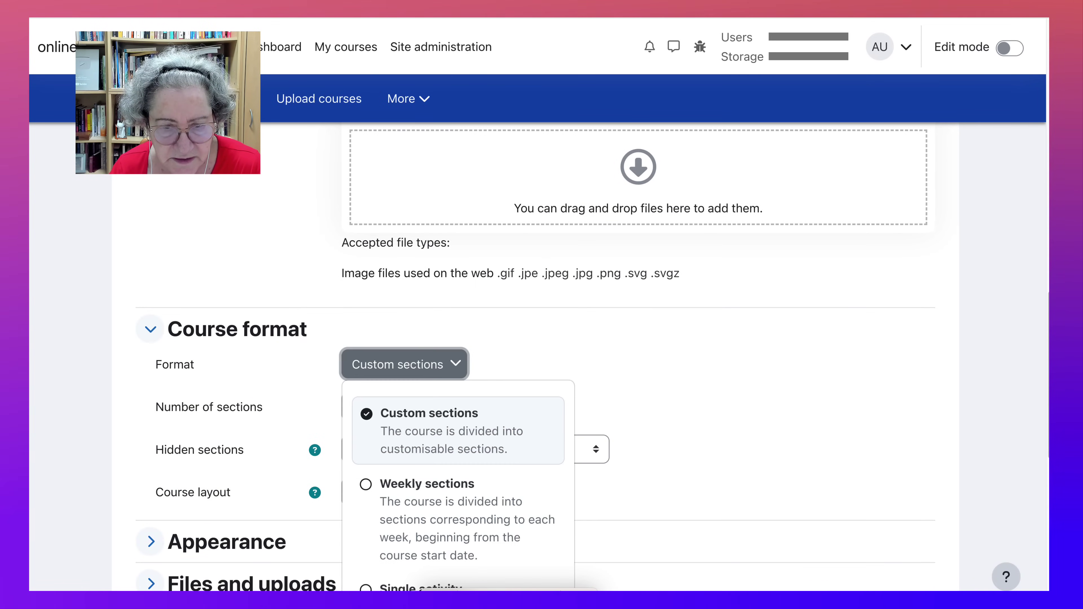
scroll(541, 342, down, 8)
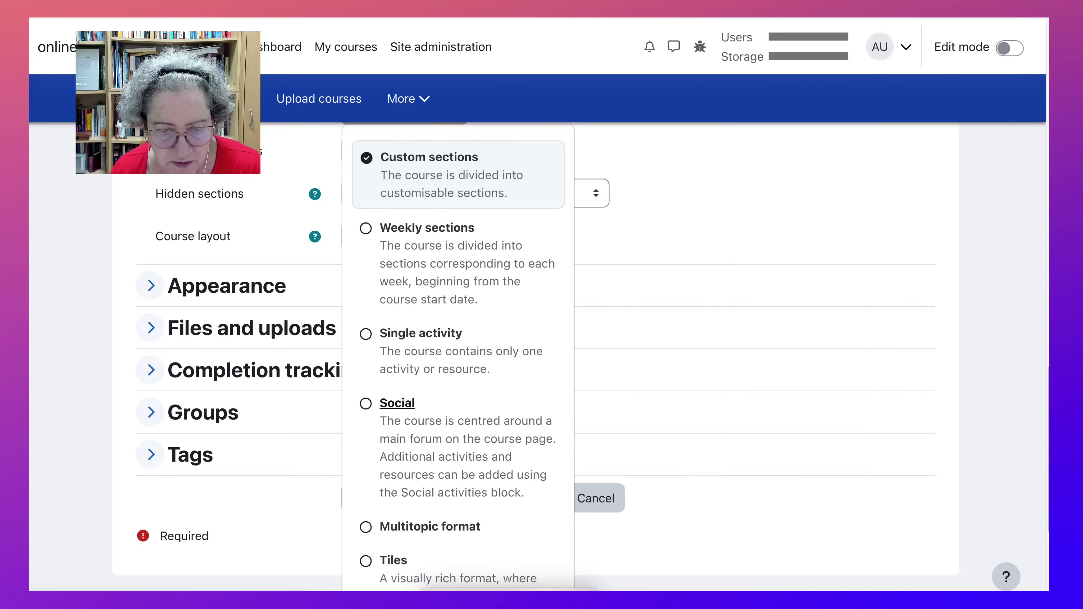
scroll(541, 341, down, 3)
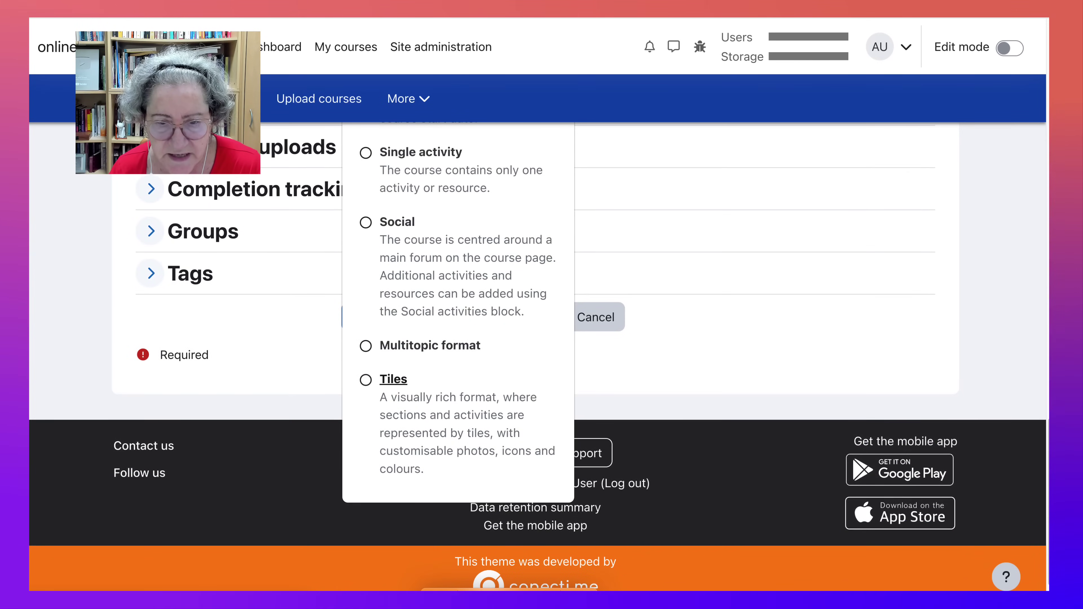
scroll(393, 379, up, 9)
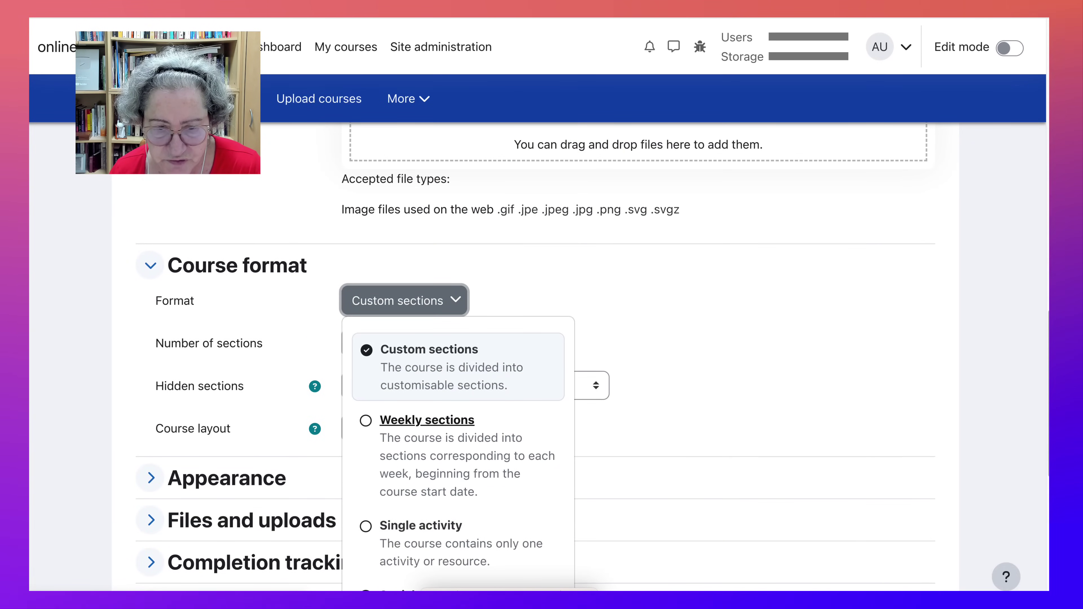
scroll(427, 420, down, 7)
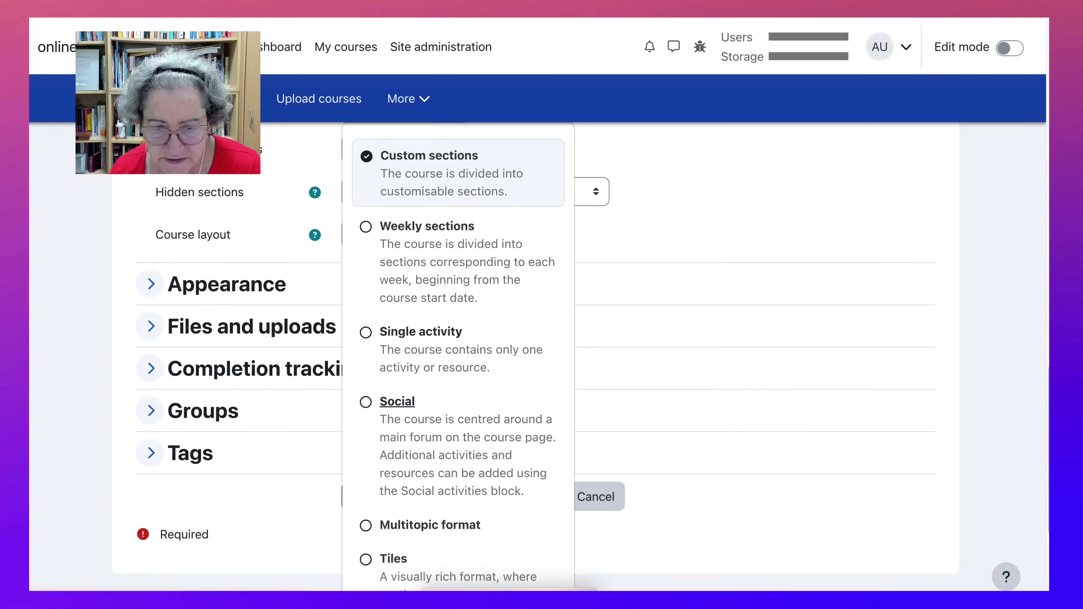
scroll(427, 421, down, 3)
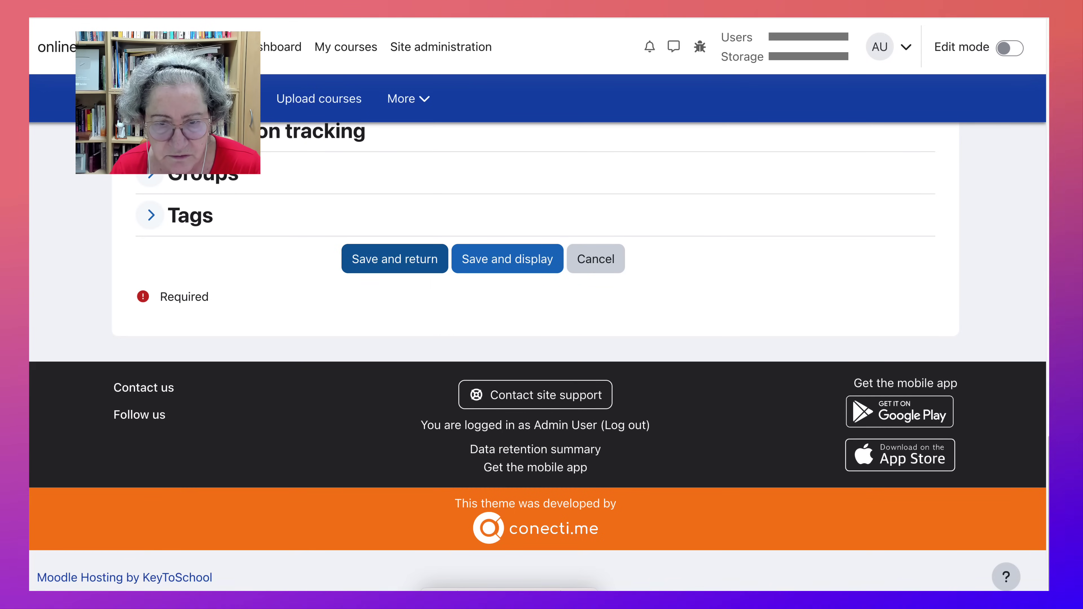
key(Tab)
Save the new course and return to the course management page.
key(Return)
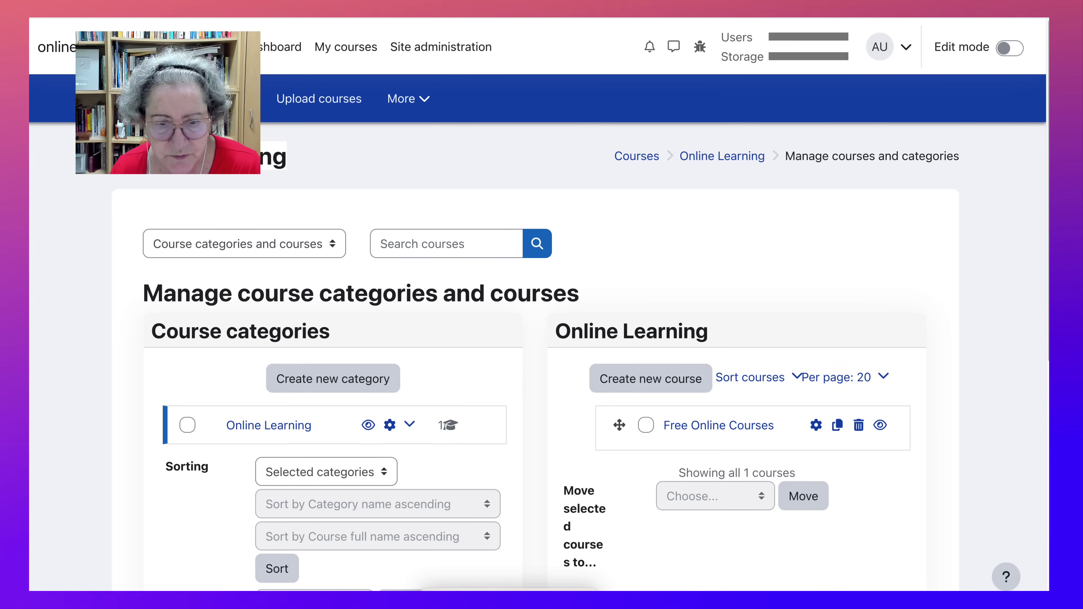
scroll(537, 341, down, 1)
scroll(718, 322, down, 2)
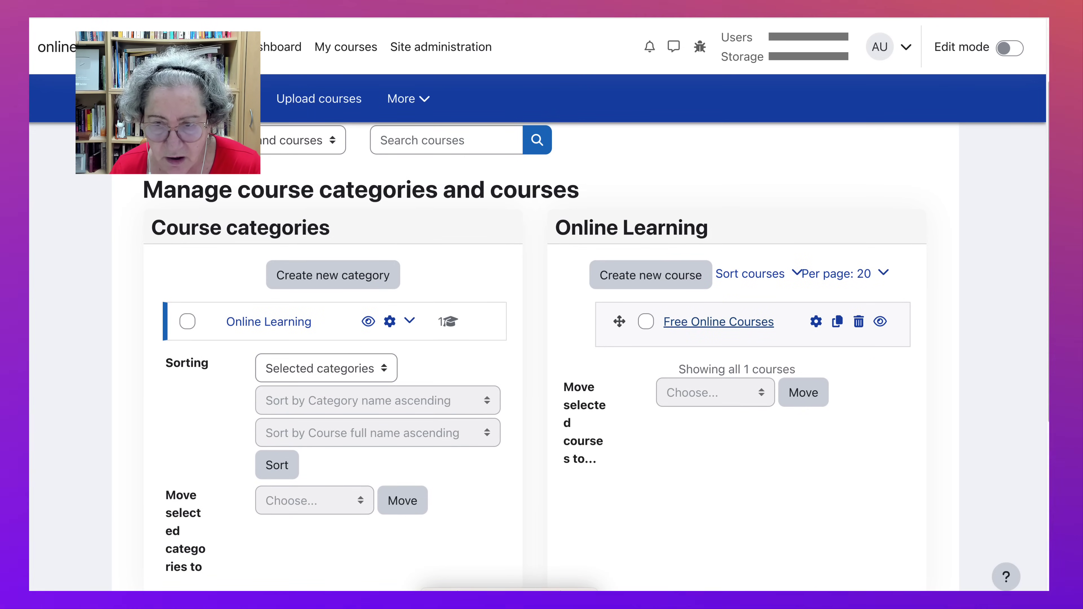
Open the Free Online Courses course and dismiss the edit mode tour.
click(718, 322)
scroll(537, 341, down, 10)
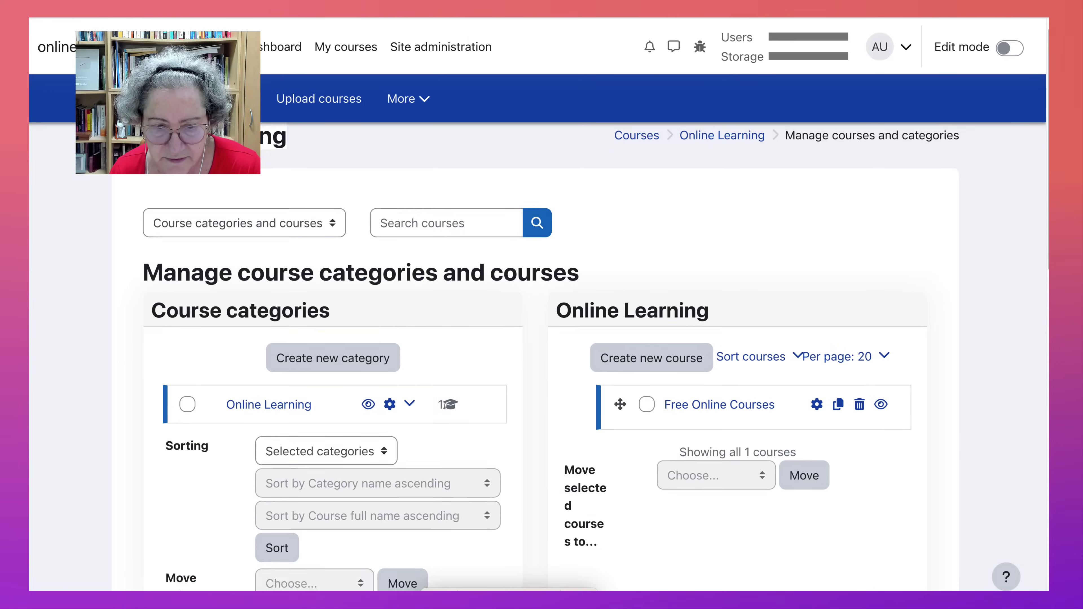
scroll(537, 341, down, 3)
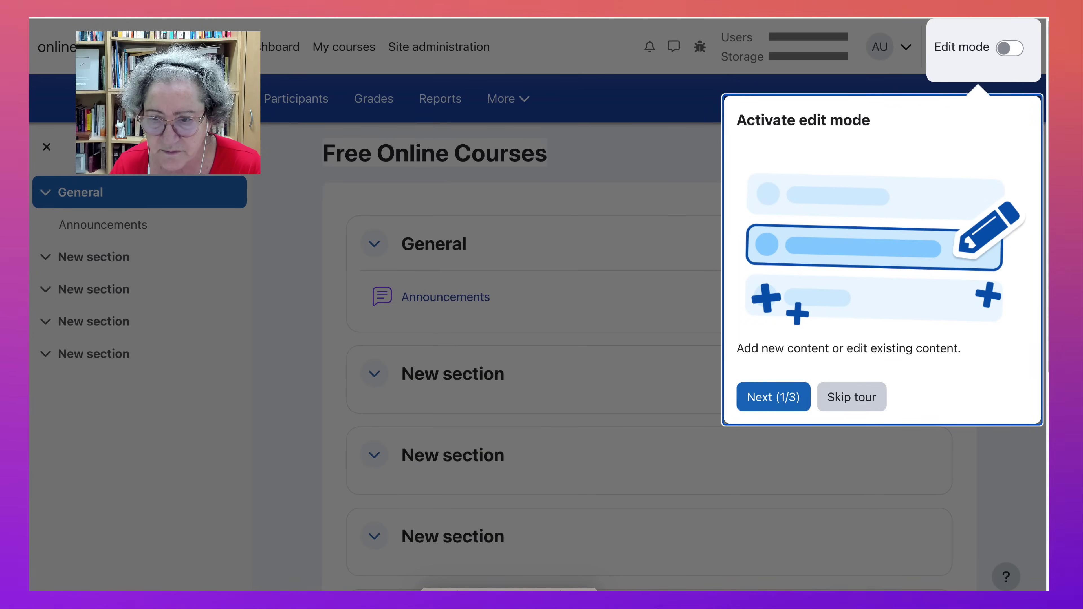
key(Escape)
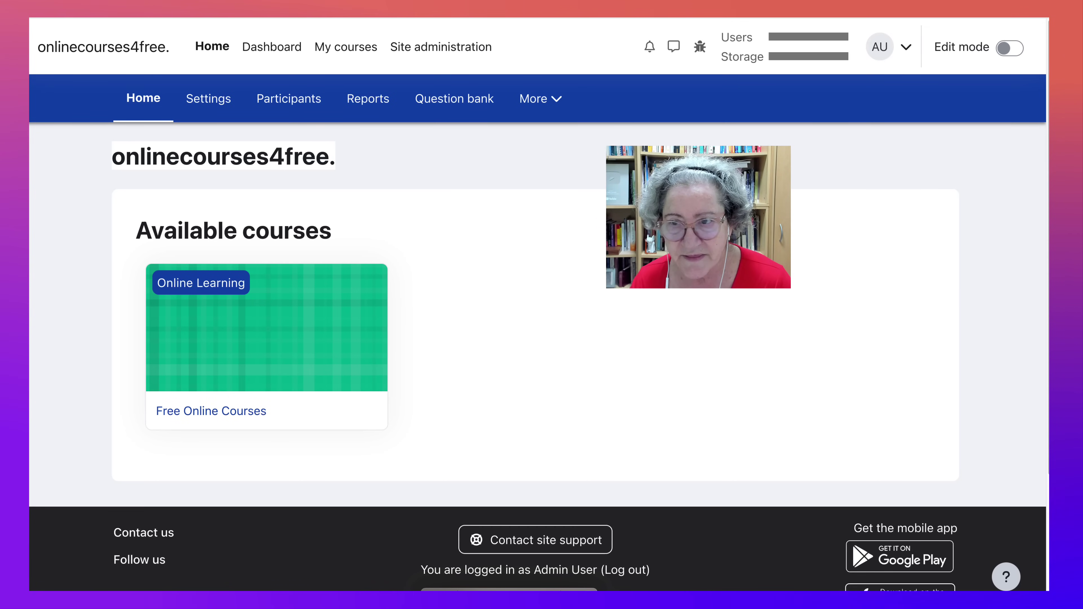
click(891, 47)
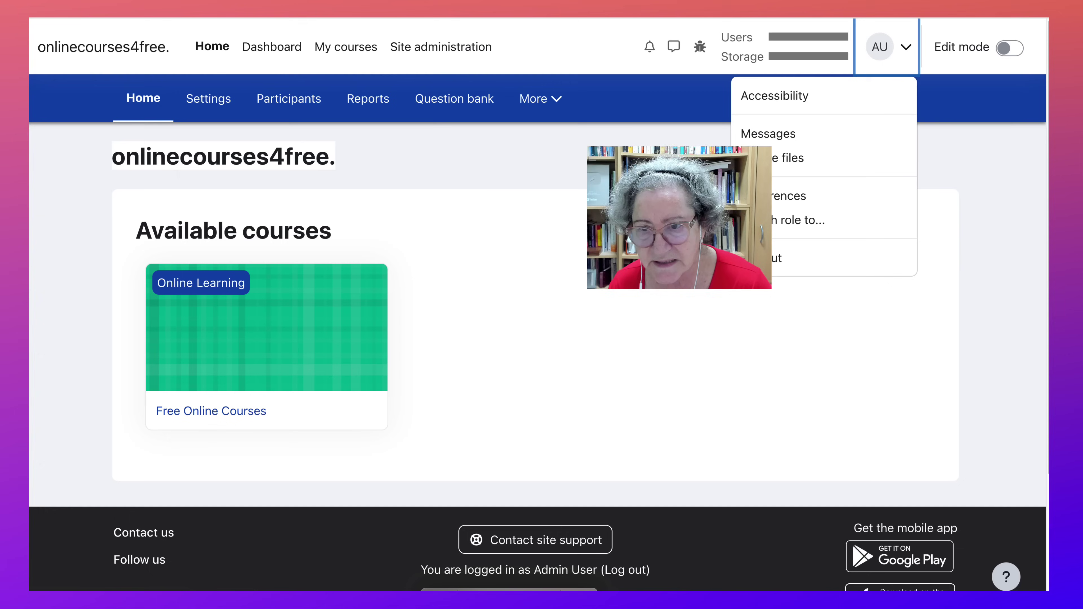
key(Down)
key(Down)
key(Down)
key(Down)
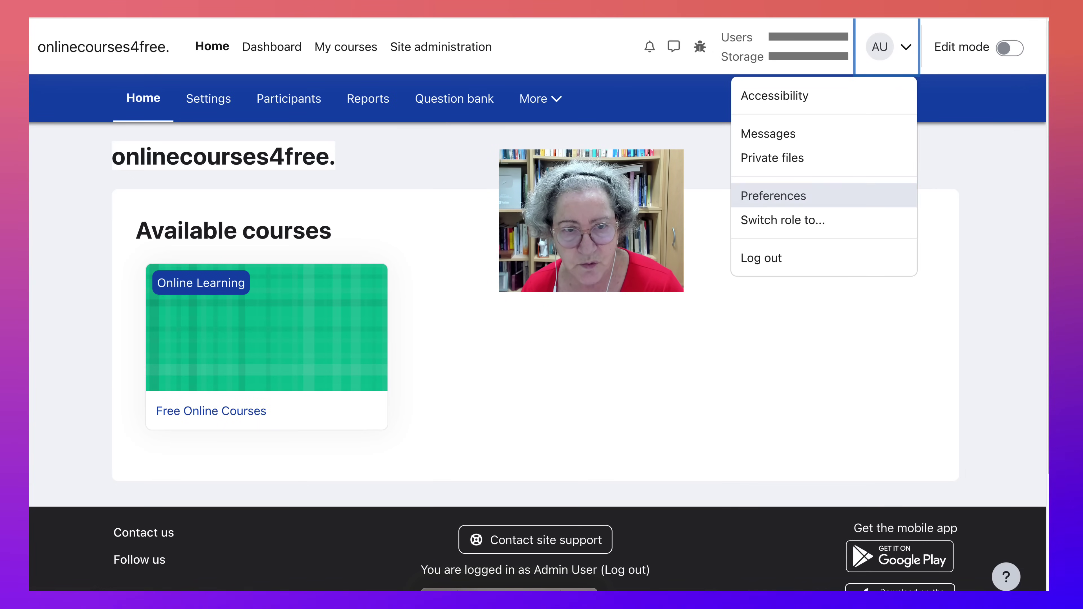
key(Escape)
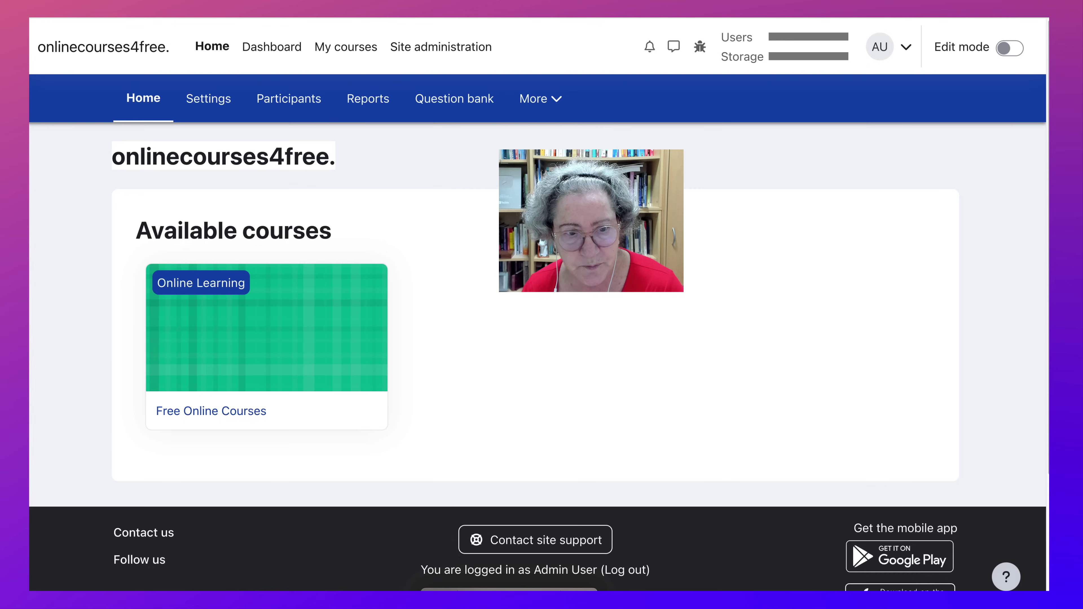